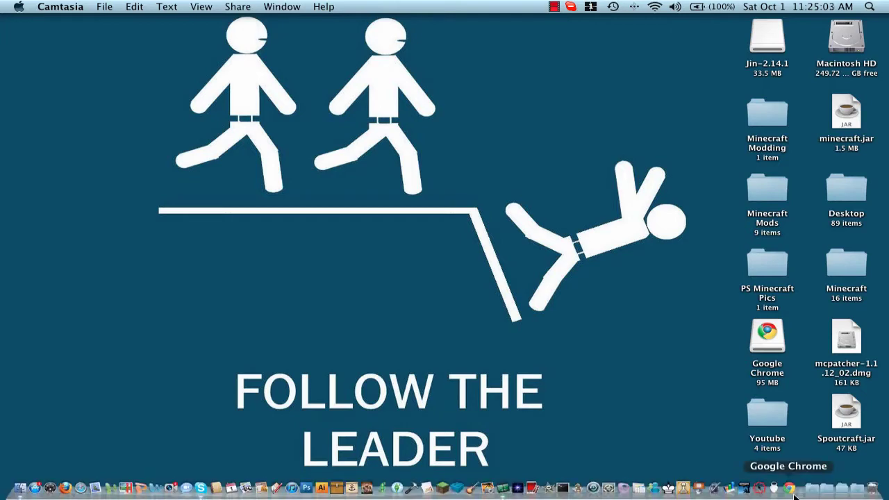
Google 'Dimension of Doom' in Chrome and open its Minecraft Forum topic at the download notes
click(795, 494)
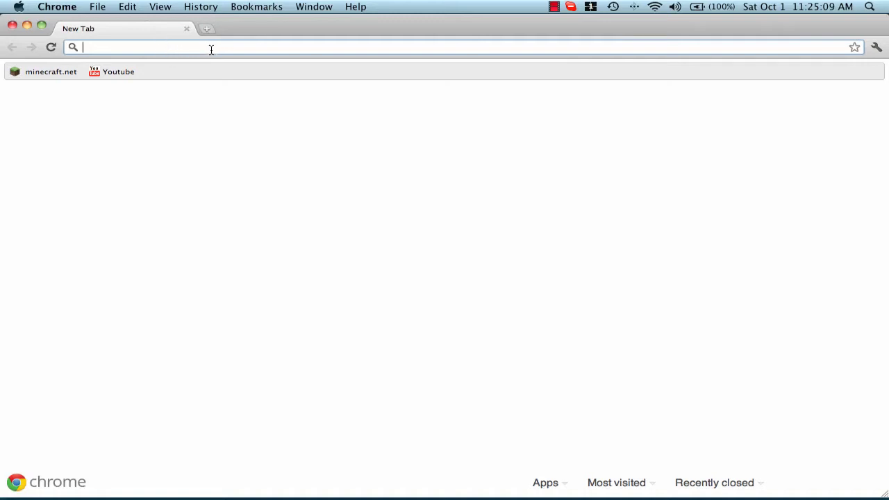
text(df)
key(BackSpace)
key(BackSpace)
text(Di)
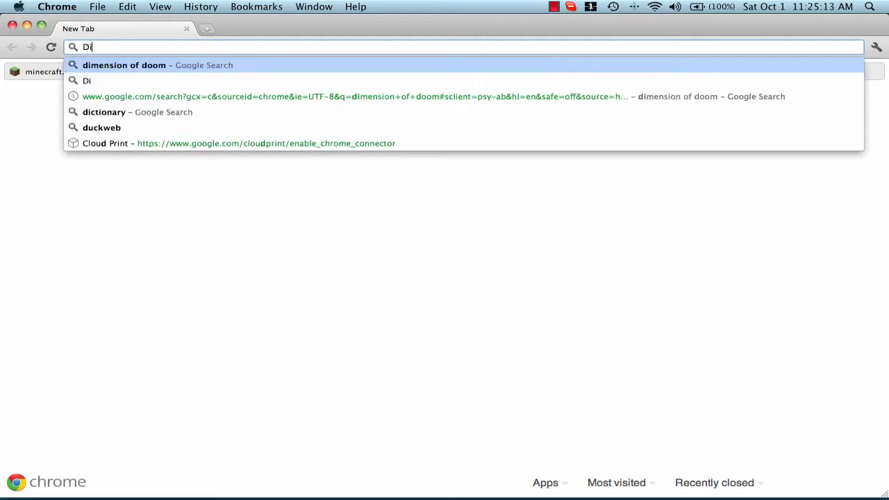
text(mensio)
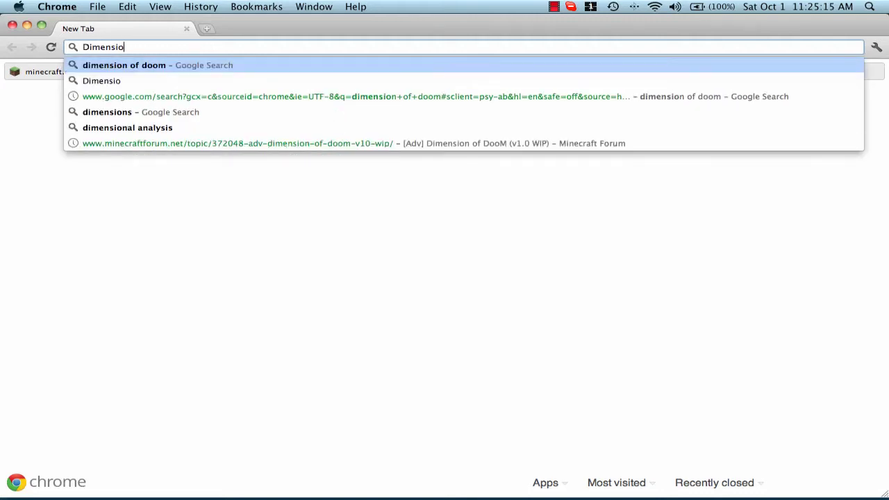
text(n of D)
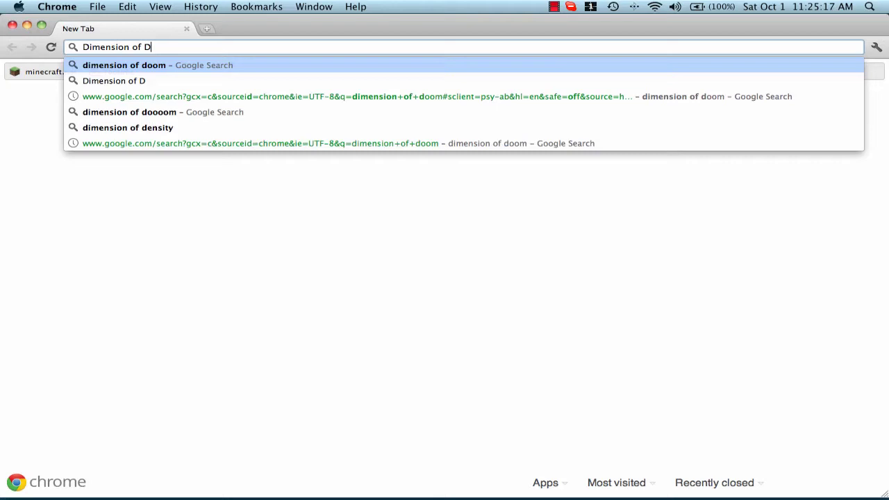
text(omom)
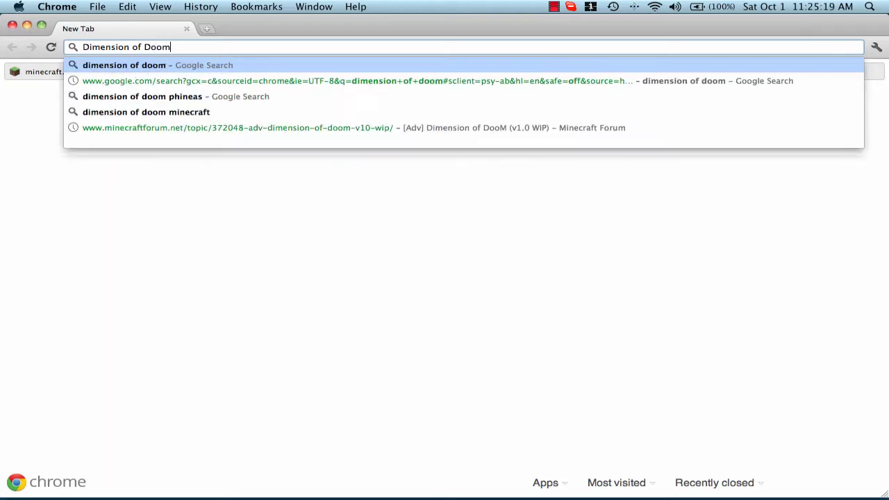
key(Return)
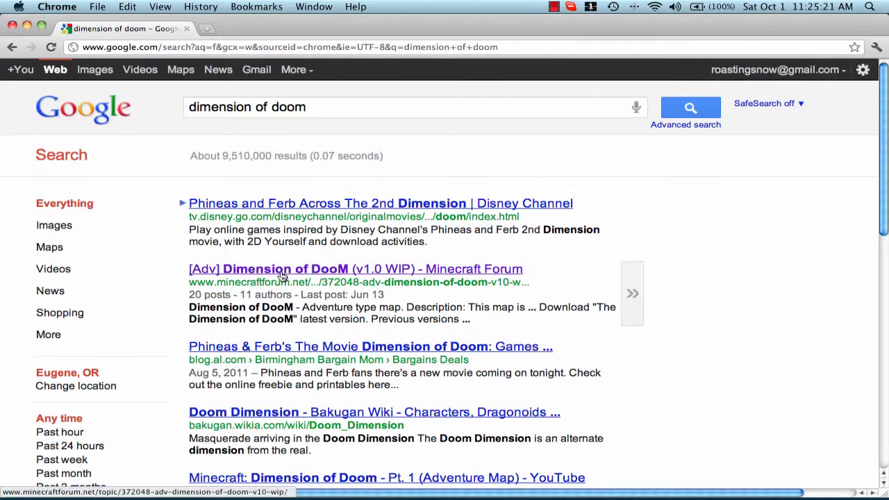
click(282, 275)
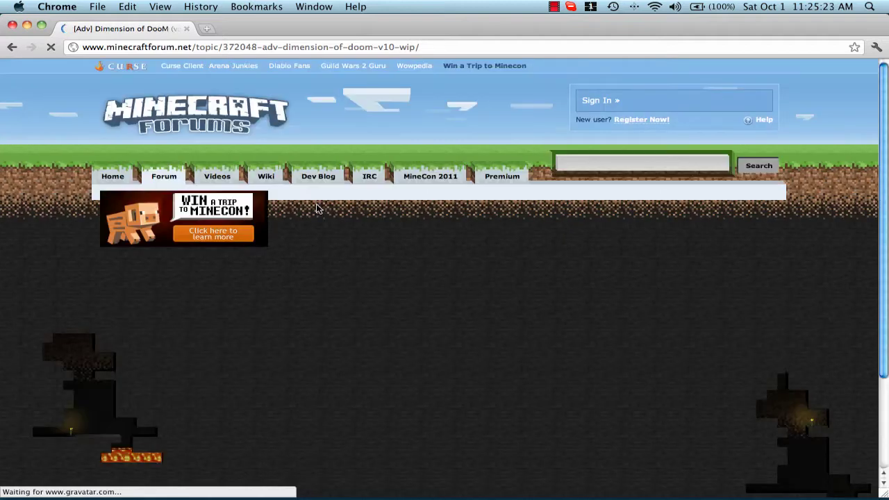
scroll(27, 281, down, 10)
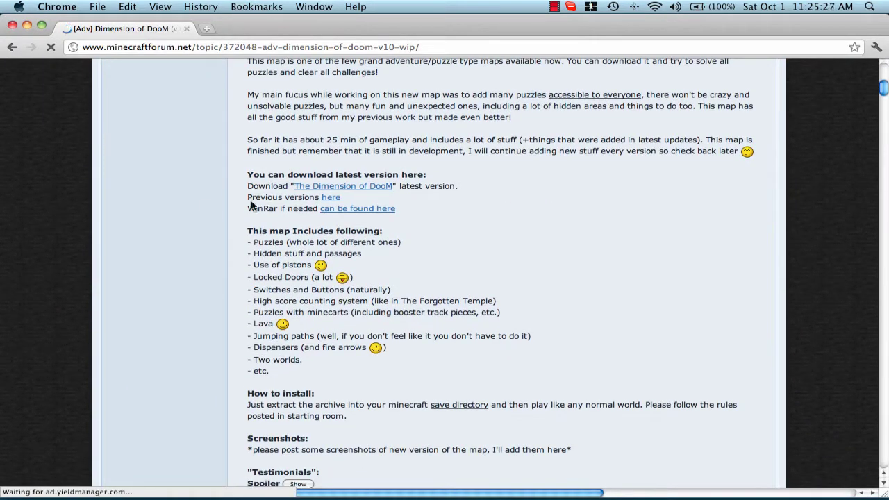
Download Dimension of Doom v1.0.zip from MediaFire, show it in Finder, and close the downloads bar
click(354, 186)
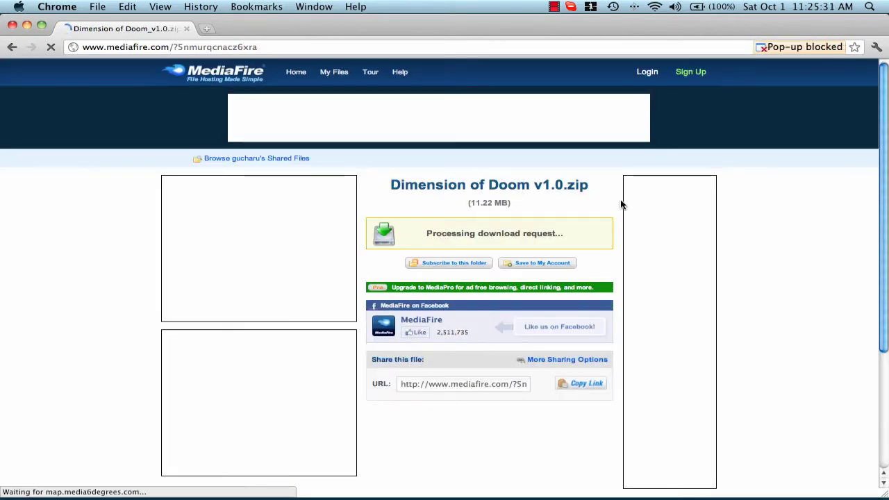
click(519, 234)
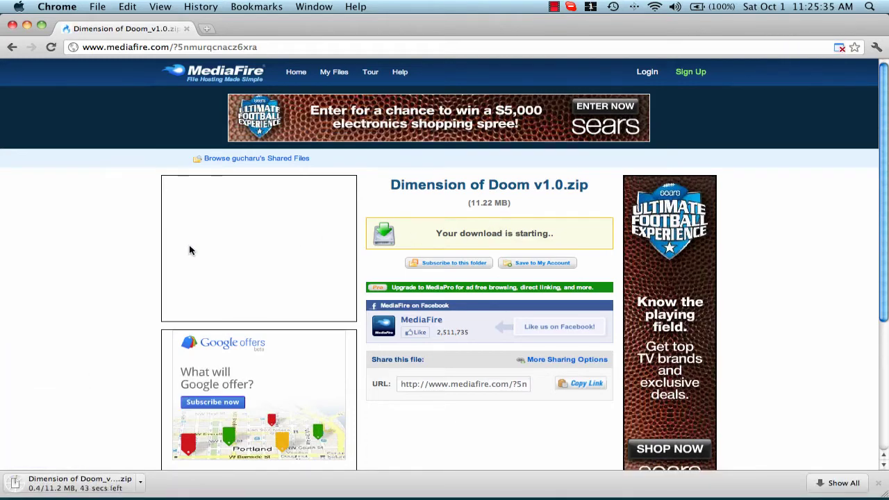
click(139, 482)
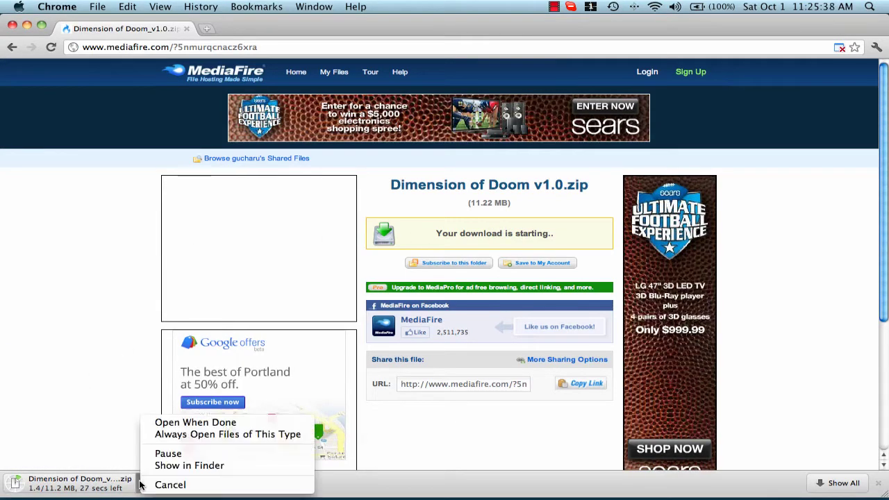
click(183, 465)
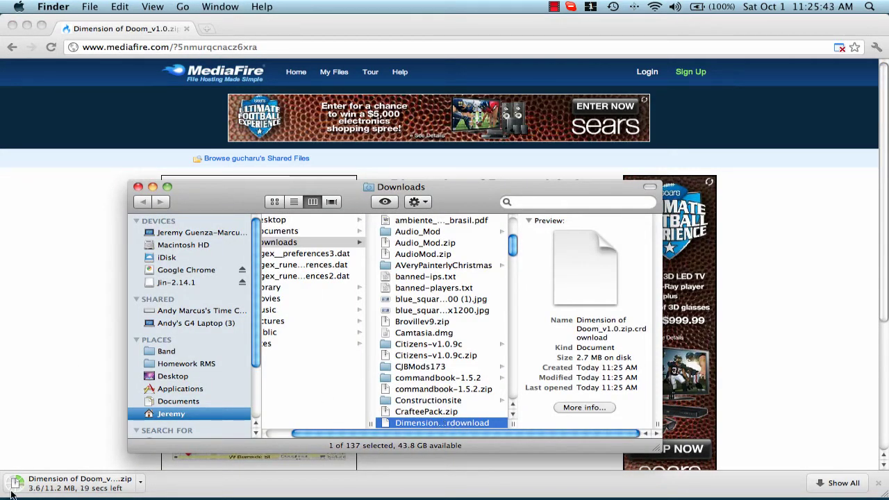
click(182, 25)
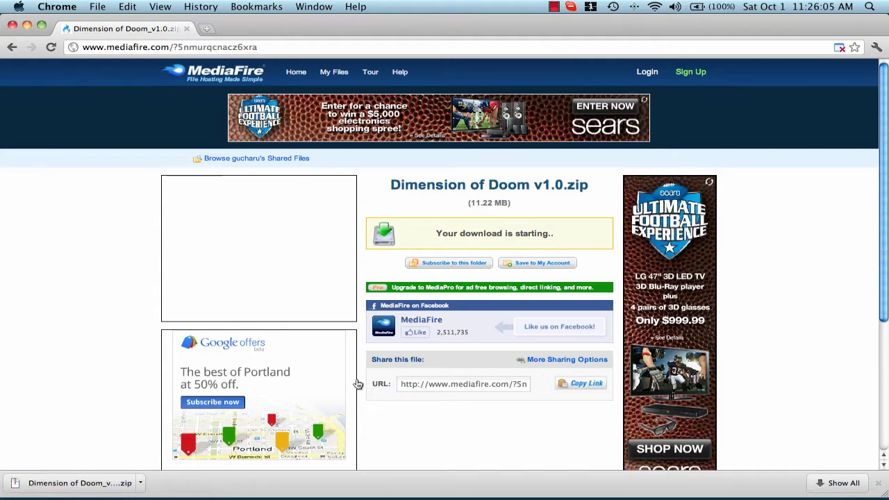
click(880, 485)
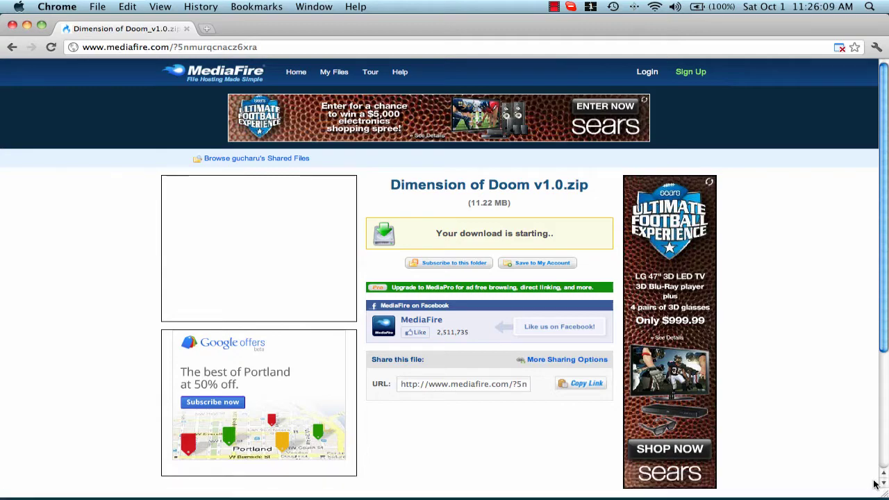
Hide Chrome and close the Downloads folder window
key(super+h)
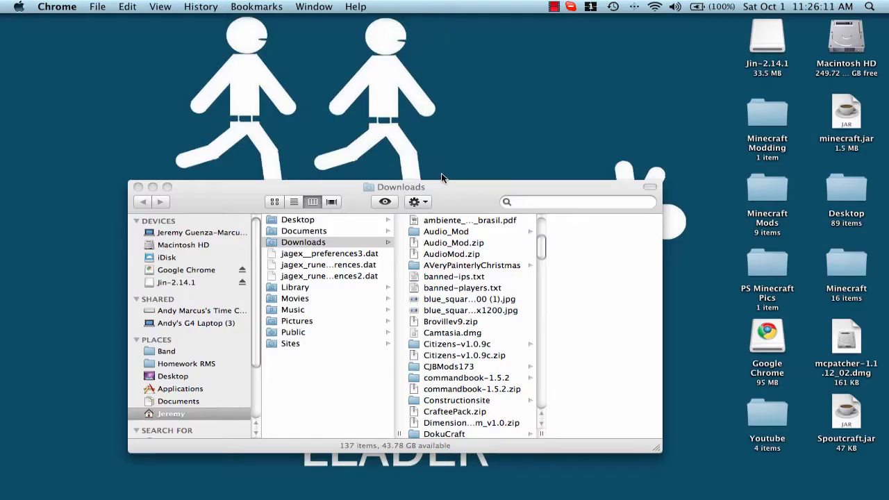
click(506, 329)
scroll(504, 328, down, 10)
scroll(504, 328, down, 2)
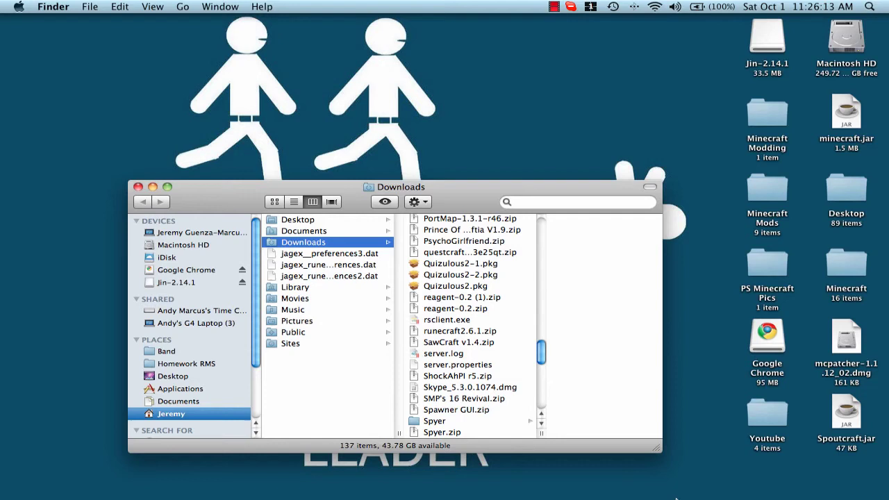
click(138, 187)
Drag Dimension of Doom_v1.0.zip from the Downloads stack to the desktop, unzip it, and open the folder
mouse_move(792, 494)
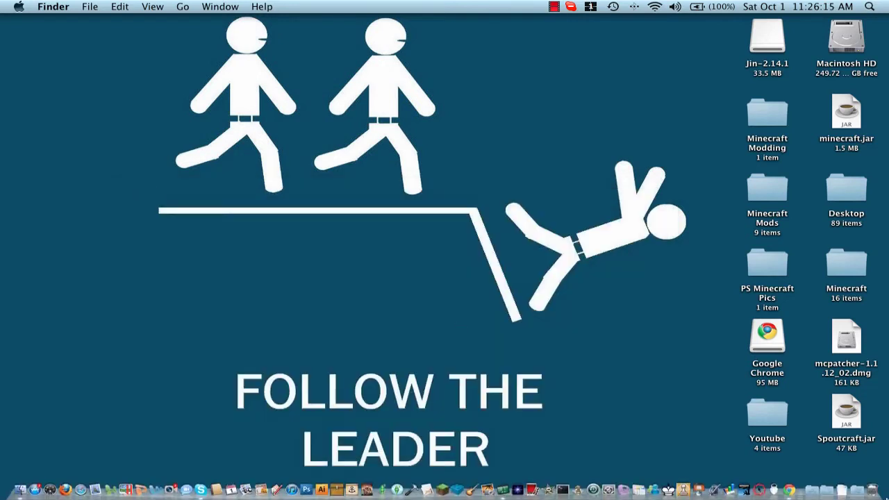
click(839, 494)
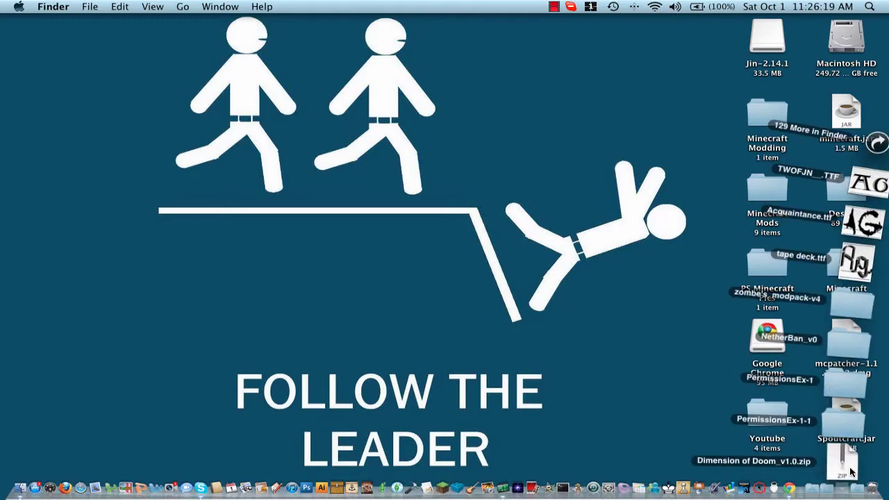
drag(839, 472, 317, 166)
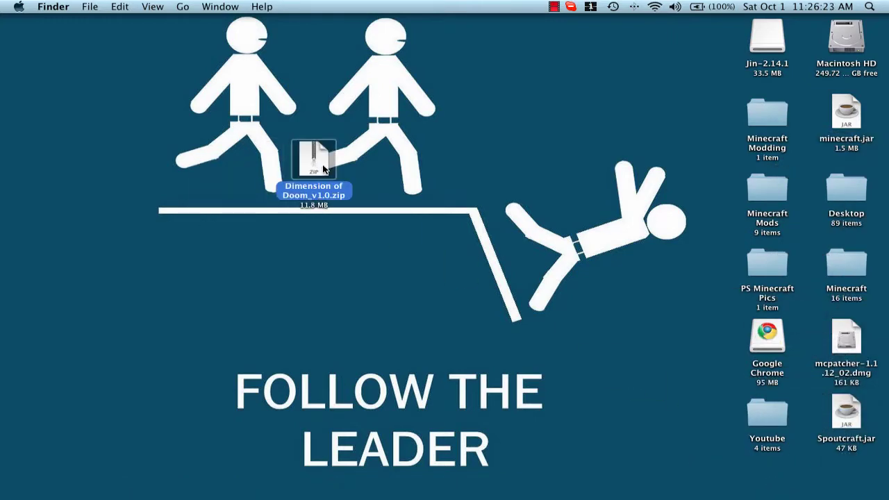
double_click(313, 162)
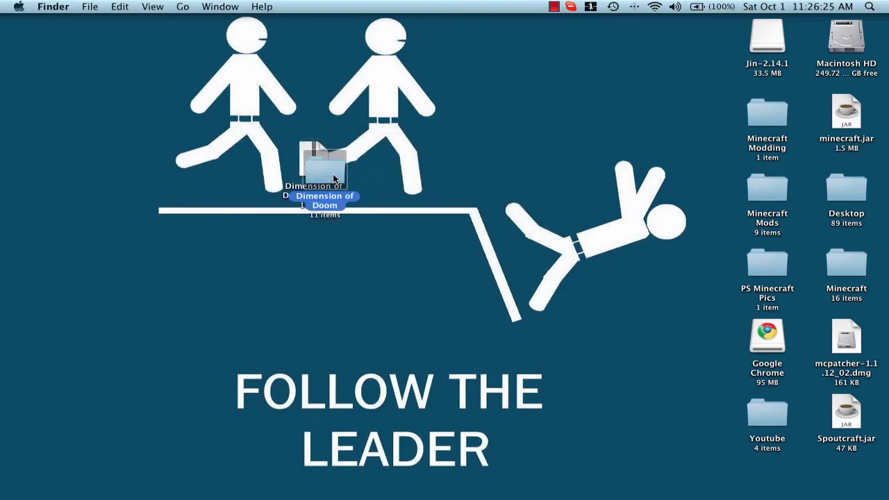
double_click(388, 121)
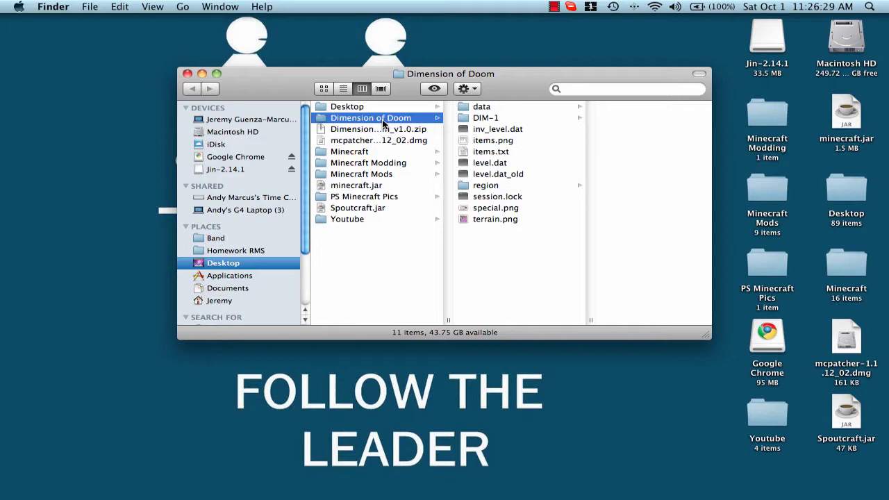
Inspect the map's files: region, DIM-1, level.dat, items.txt, items.png, session.lock, and terrain.png
click(491, 185)
click(478, 116)
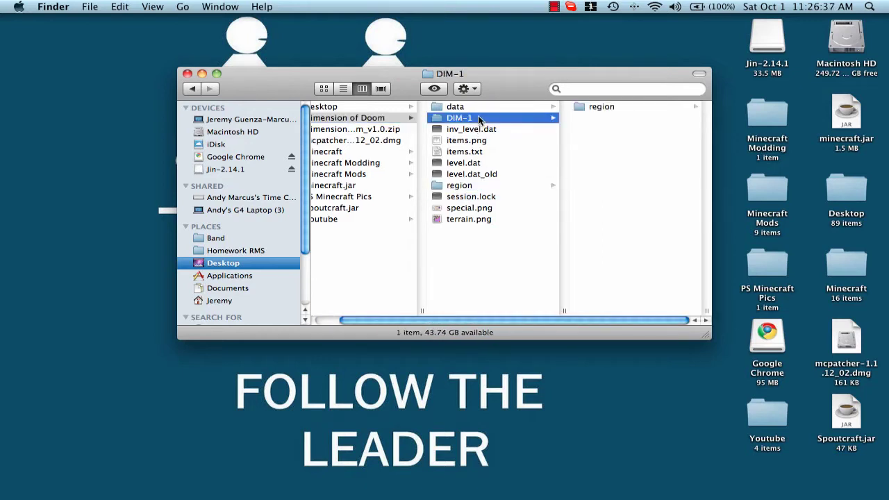
click(479, 110)
key(l)
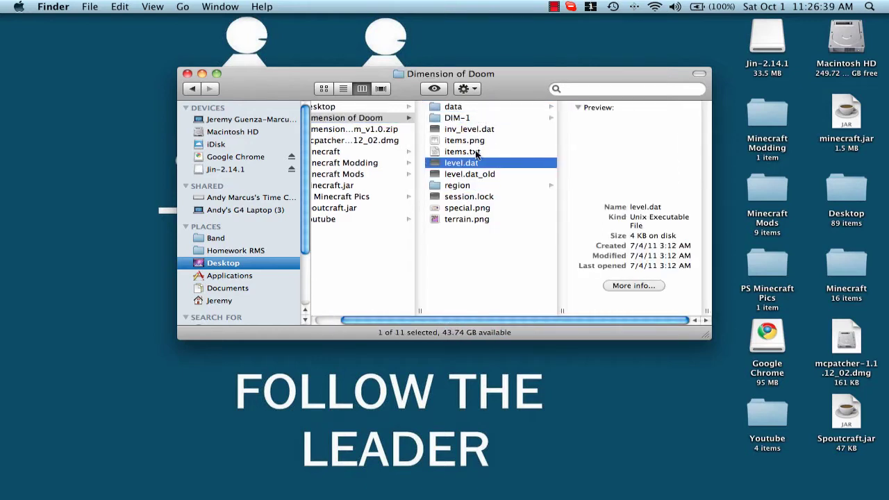
click(476, 153)
click(476, 141)
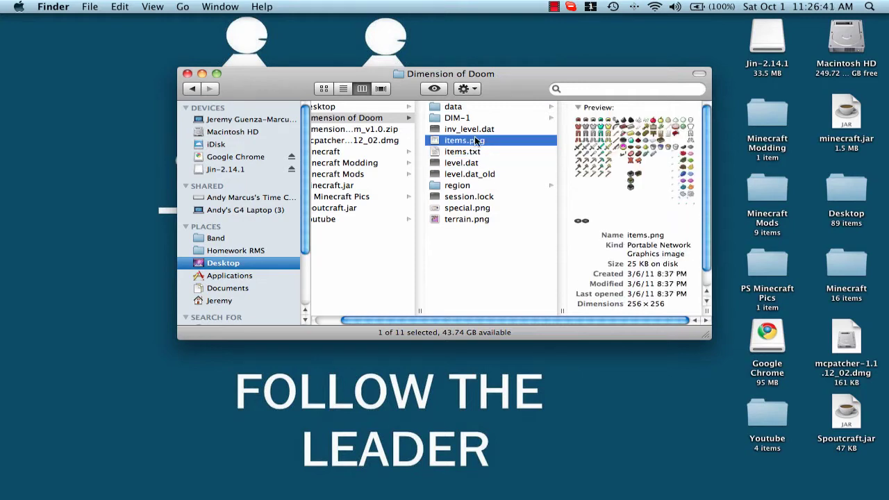
click(478, 152)
click(479, 197)
click(483, 219)
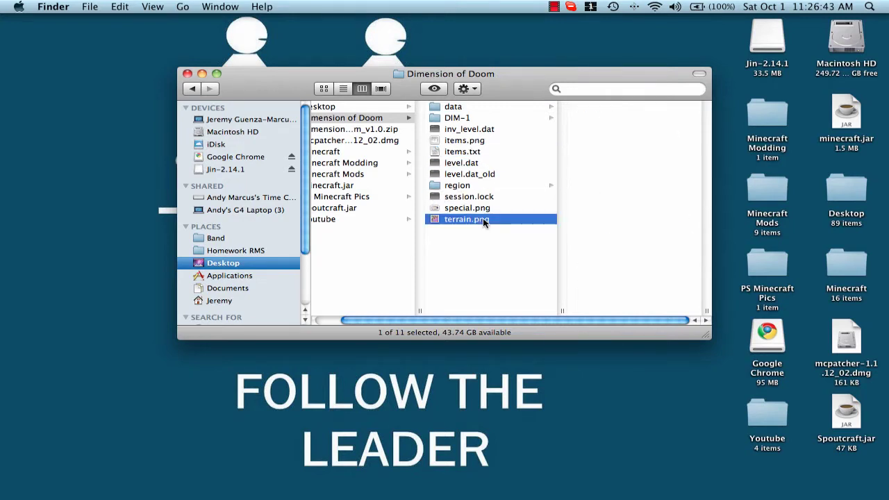
click(464, 153)
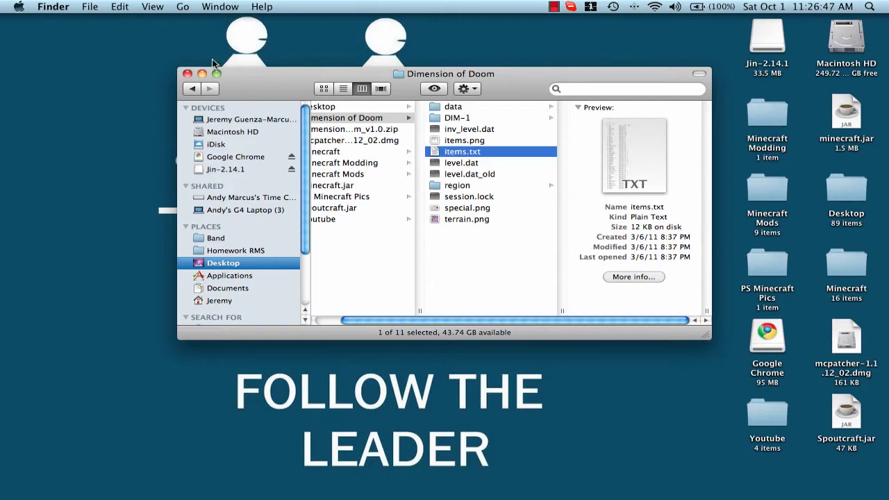
Move the folder window to the top, reposition the zip and folder icons, and Clean Up the desktop
drag(248, 72, 426, 18)
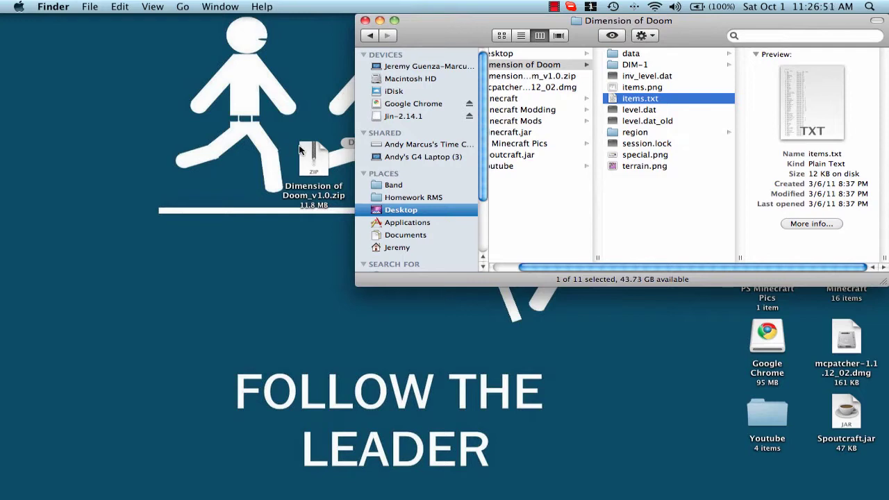
drag(306, 157, 106, 74)
drag(525, 65, 166, 102)
right_click(127, 144)
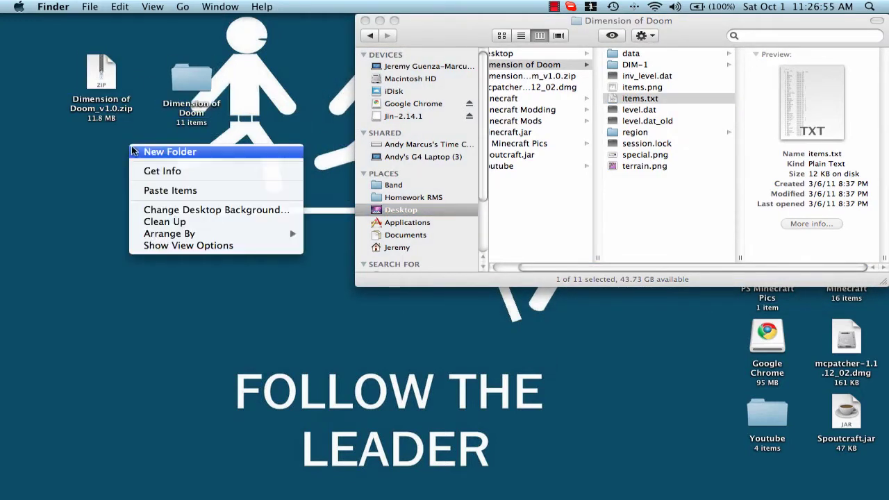
click(205, 224)
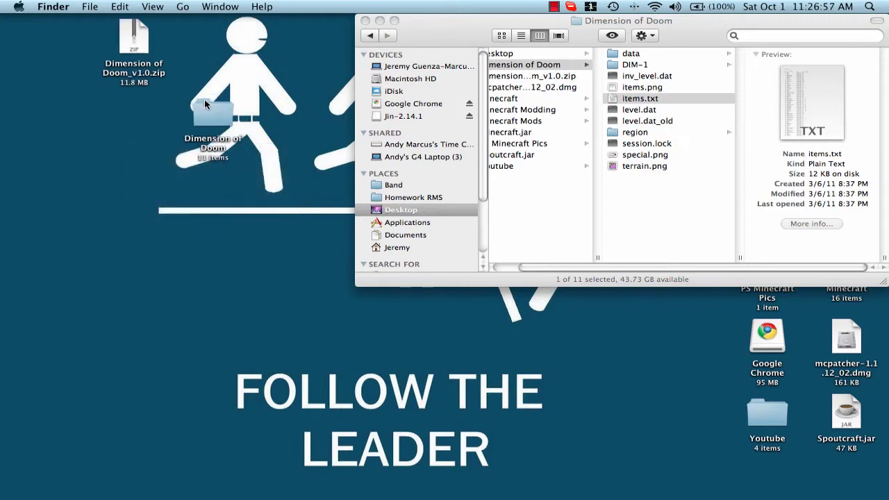
right_click(123, 201)
click(194, 275)
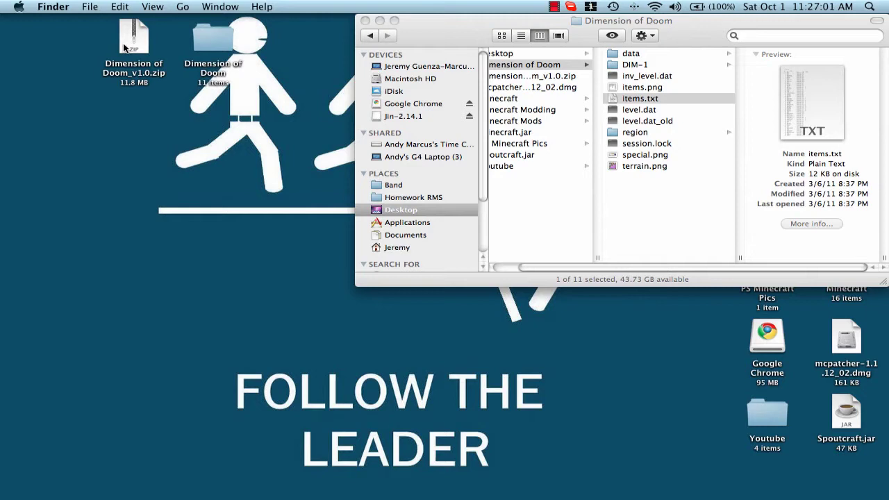
Place the zip and folder side by side at the top-left and Clean Up again
drag(130, 45, 66, 43)
drag(212, 42, 144, 42)
right_click(160, 234)
click(197, 310)
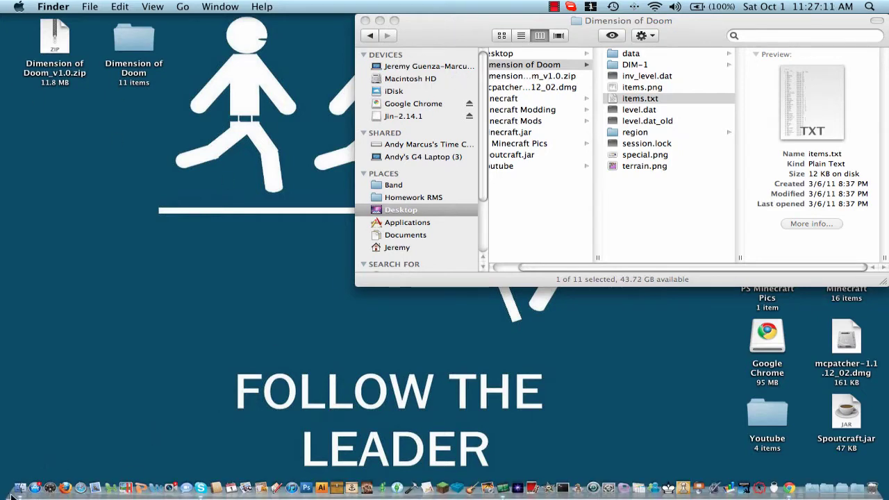
Create an untitled folder inside Dimension of Doom, then drag it to the Trash
click(15, 492)
click(90, 6)
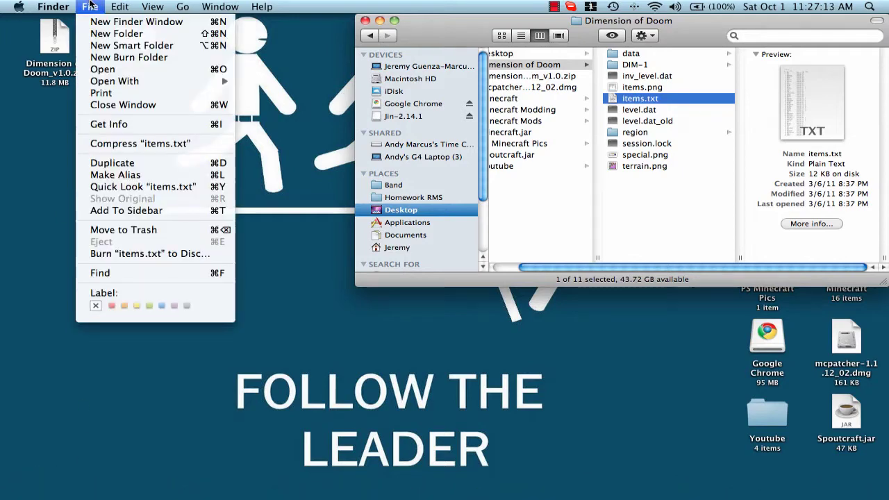
click(111, 35)
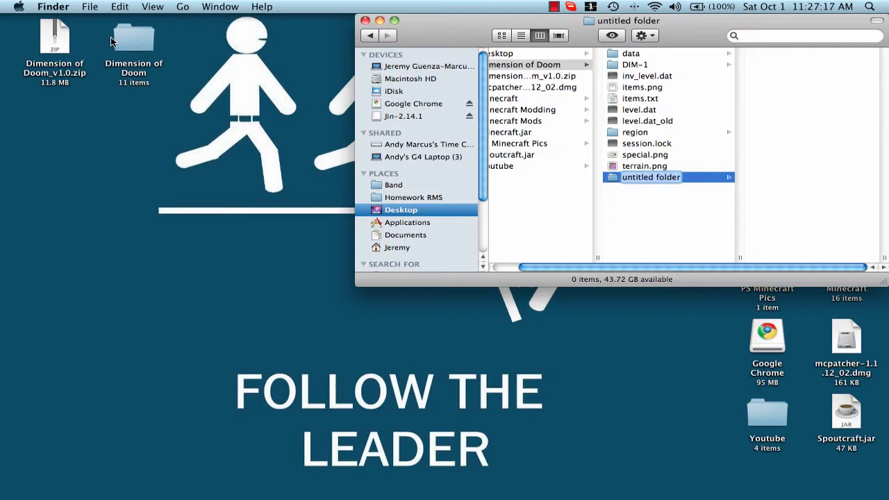
click(709, 244)
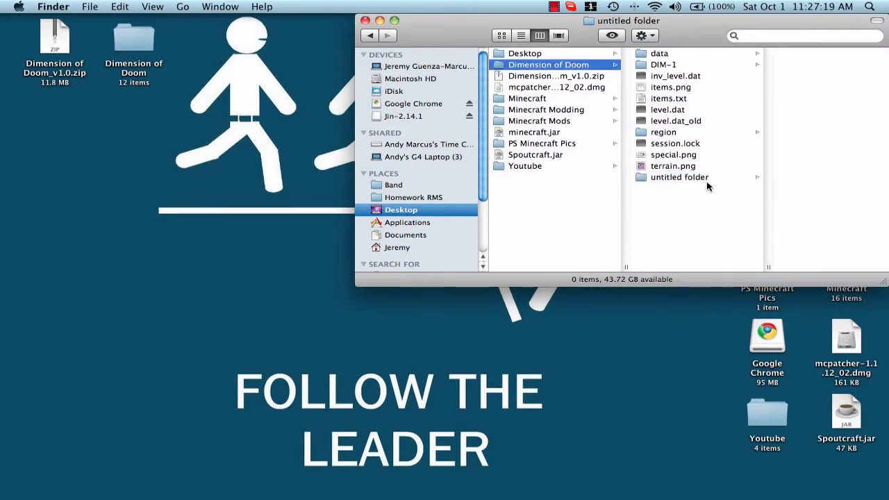
drag(861, 498, 865, 486)
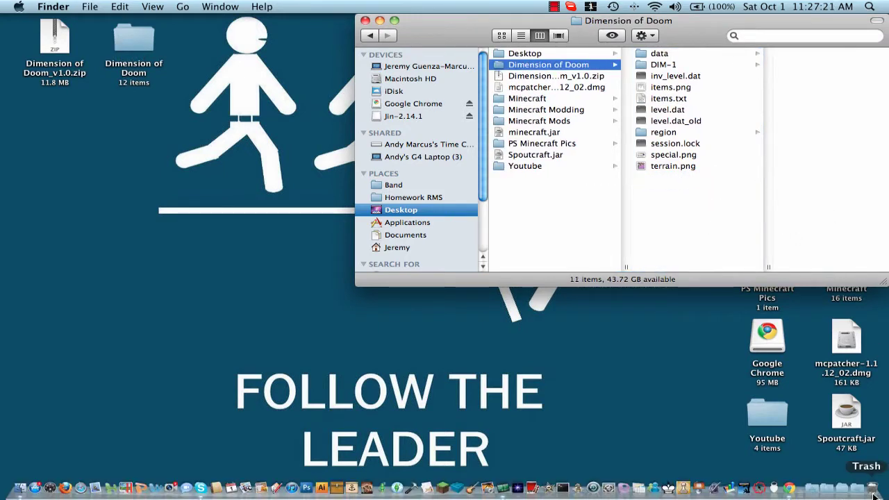
In a new Finder window, browse Library > Application Support > minecraft > saves
click(66, 6)
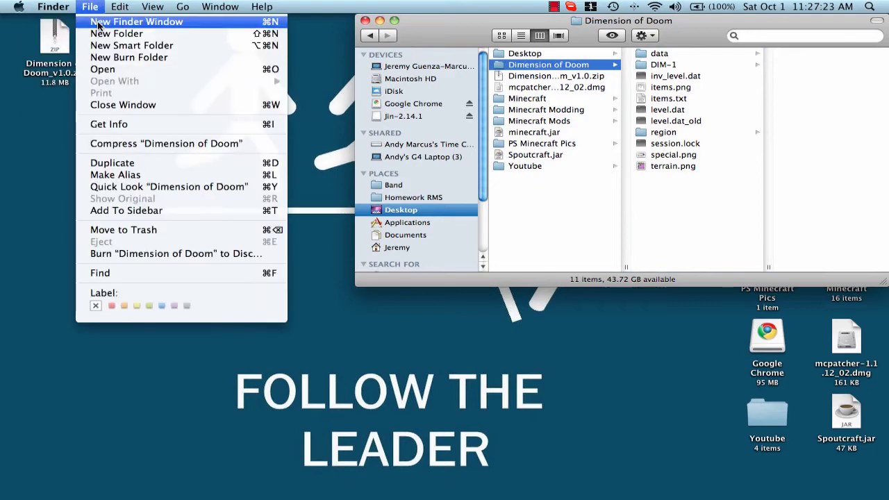
click(97, 20)
drag(220, 24, 203, 23)
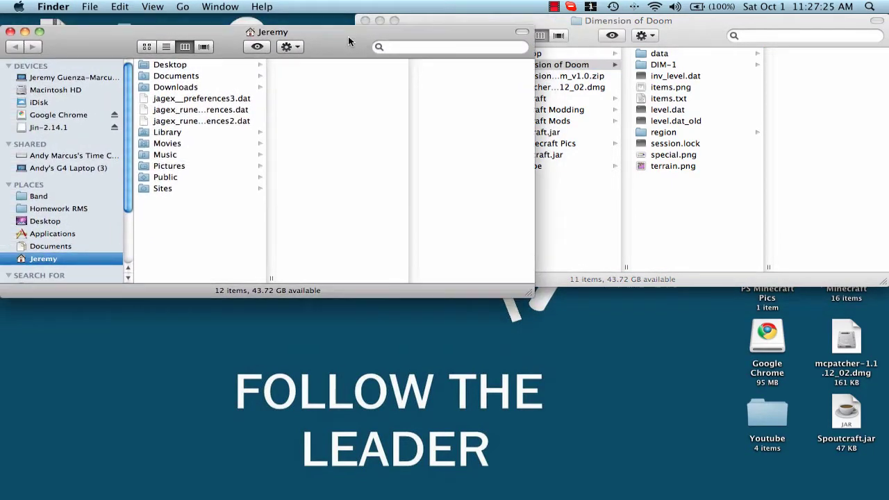
click(203, 123)
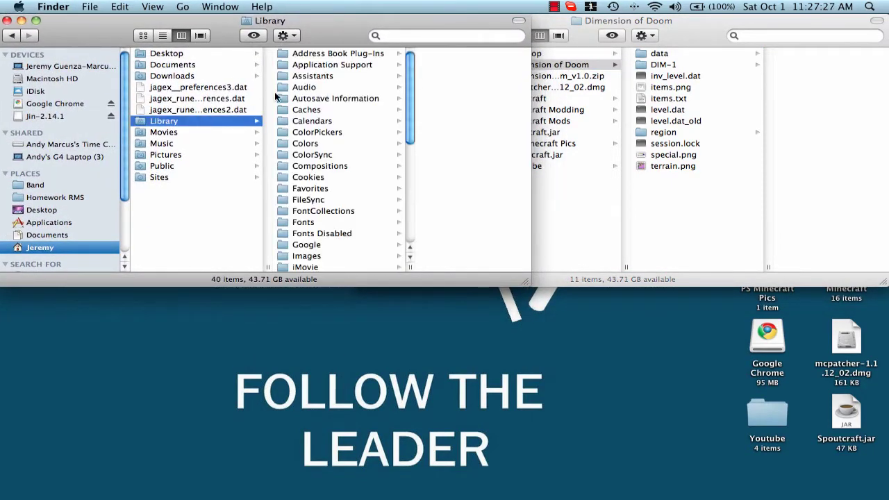
click(345, 65)
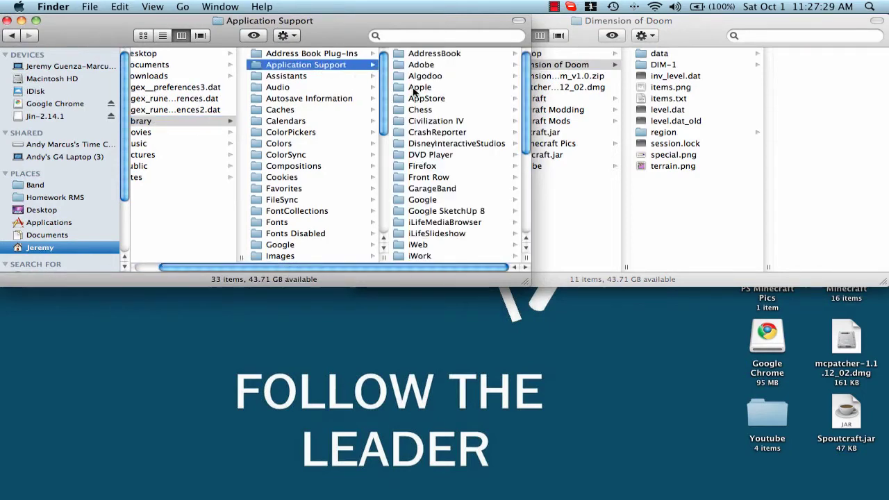
scroll(414, 91, down, 5)
scroll(414, 90, down, 1)
click(447, 202)
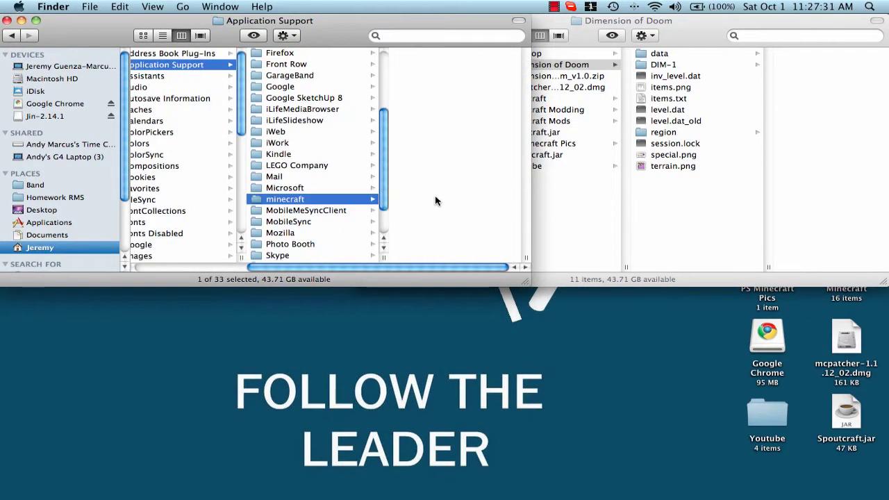
click(430, 99)
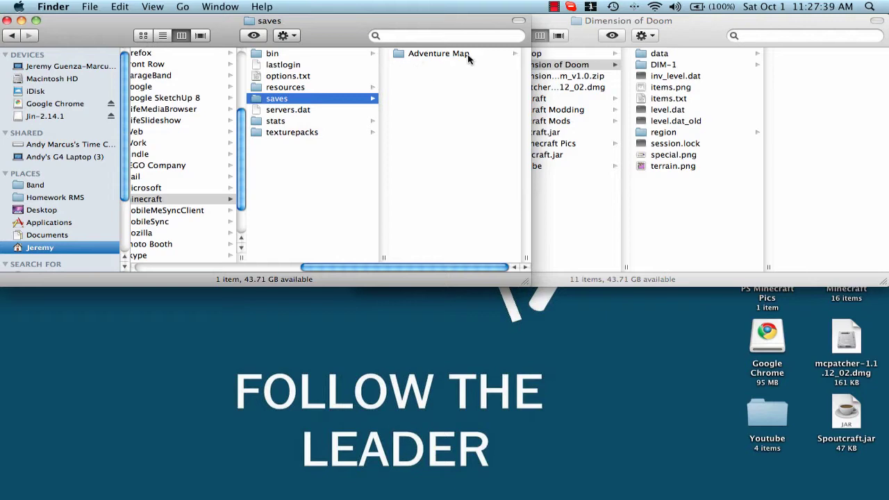
Switch between the two Finder windows and look inside the existing Adventure Map world
click(689, 38)
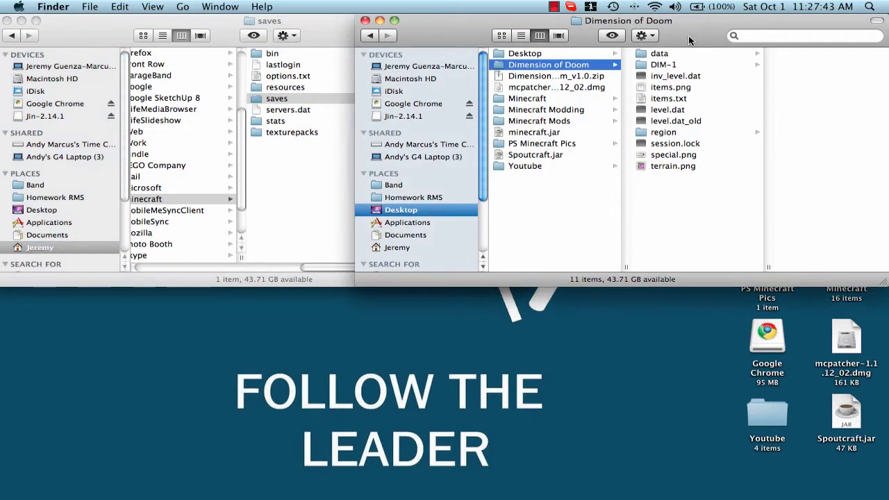
click(318, 25)
click(558, 65)
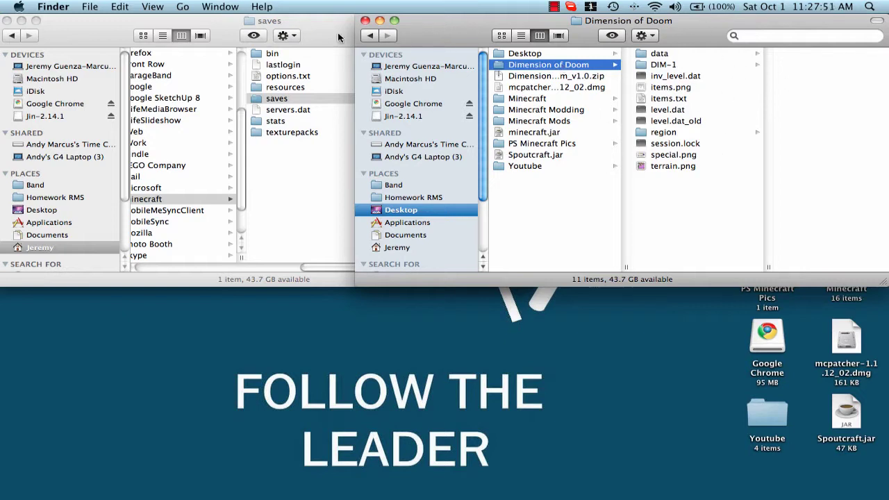
click(339, 37)
click(492, 54)
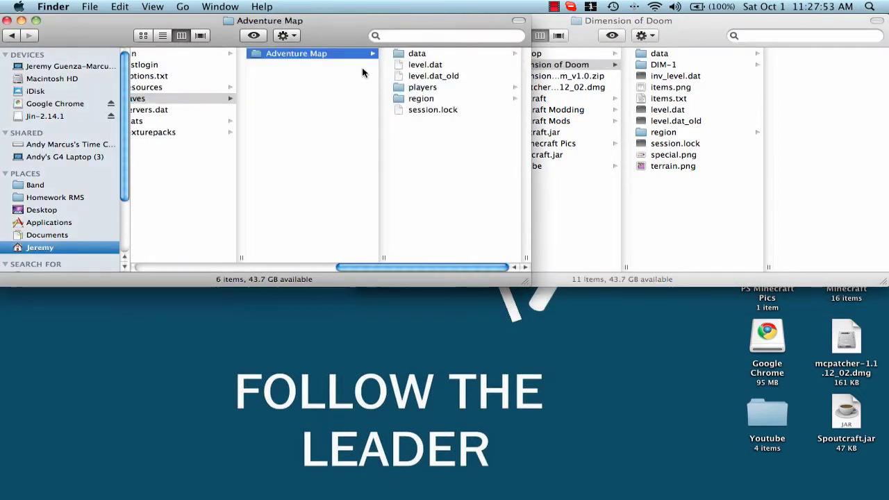
click(224, 99)
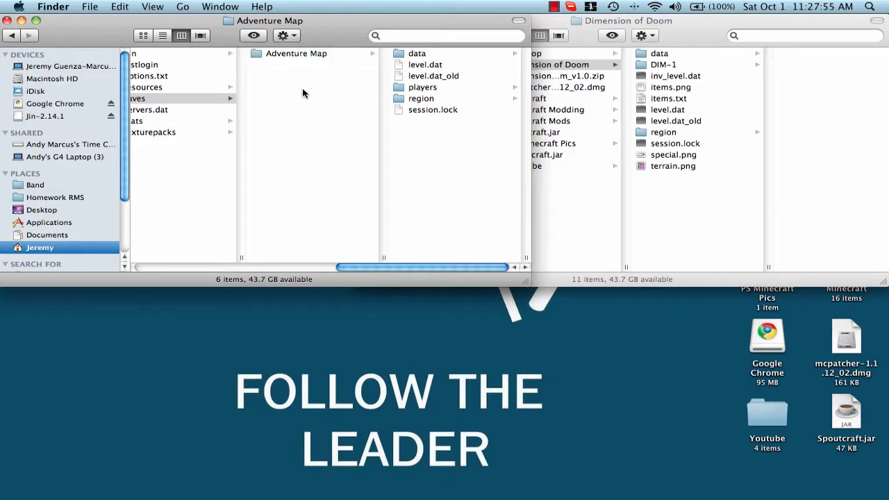
Drag the Dimension of Doom folder into saves, check it, and close both Finder windows
click(567, 67)
drag(566, 67, 299, 93)
click(310, 35)
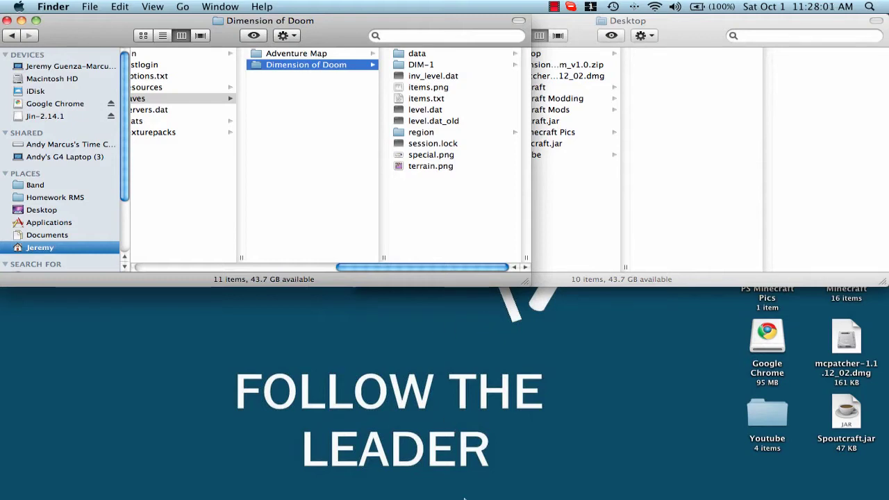
mouse_move(439, 498)
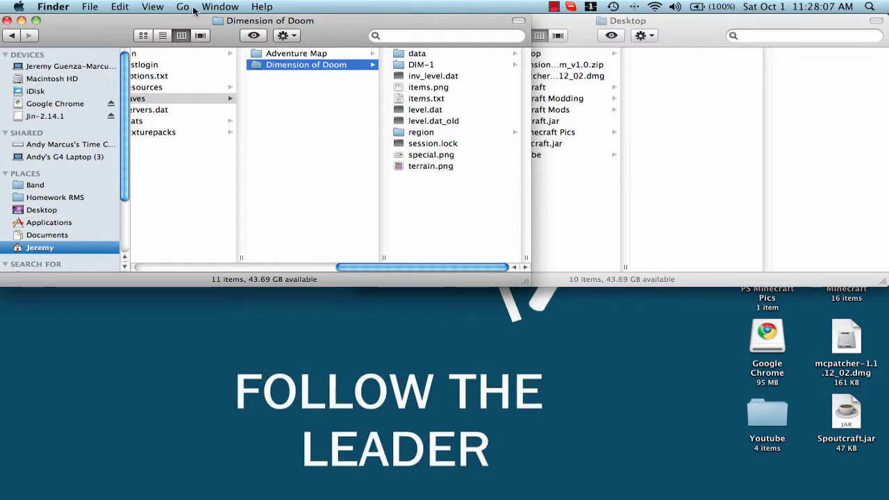
click(7, 20)
click(364, 21)
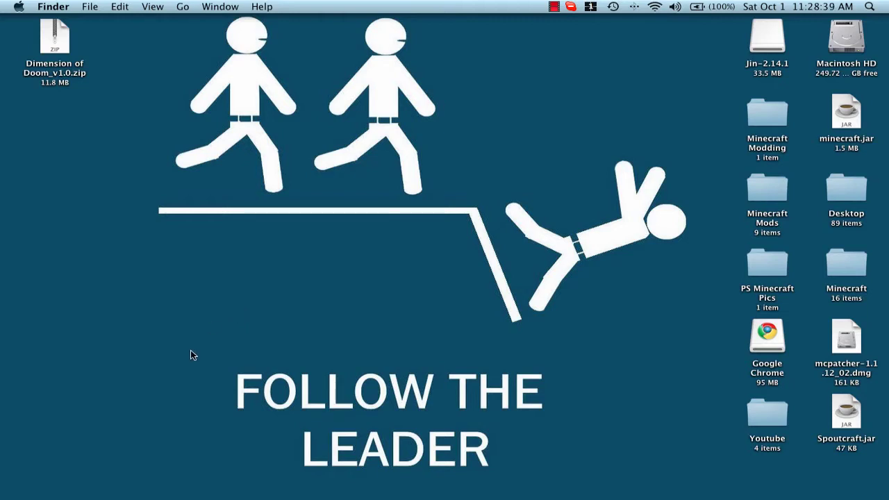
mouse_move(338, 497)
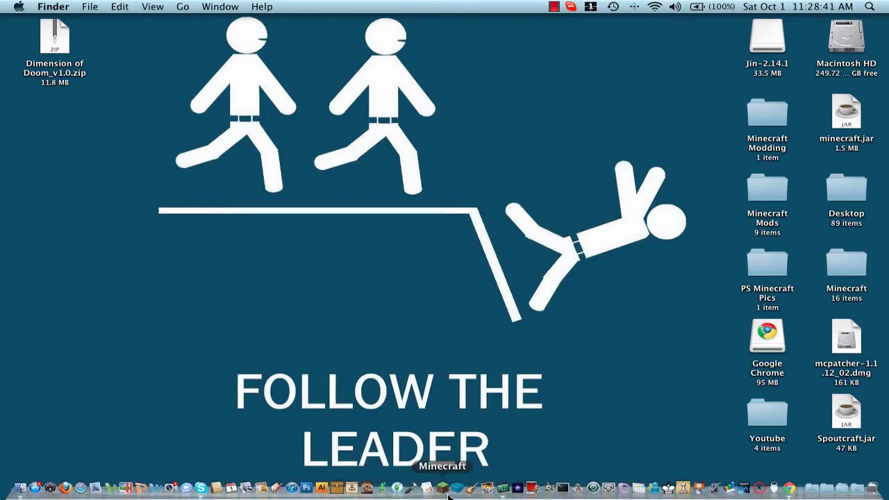
Launch Minecraft, maximize the launcher, and log in, retrying the login once
click(442, 489)
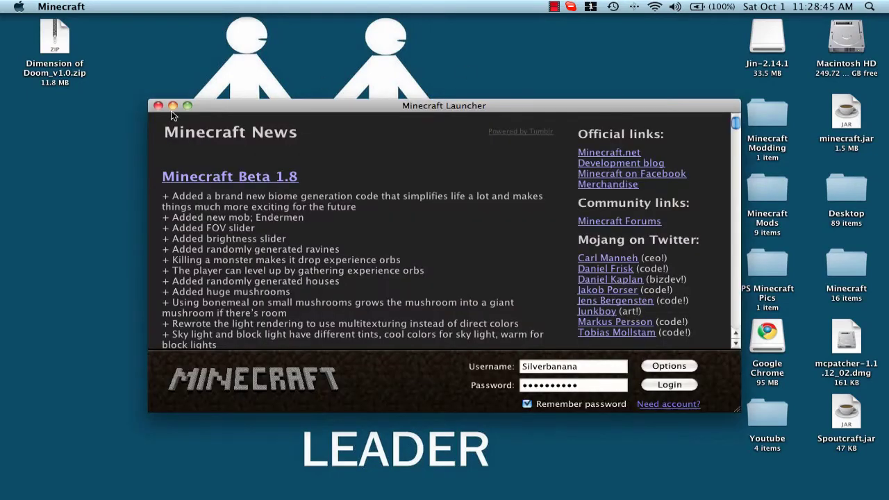
click(188, 106)
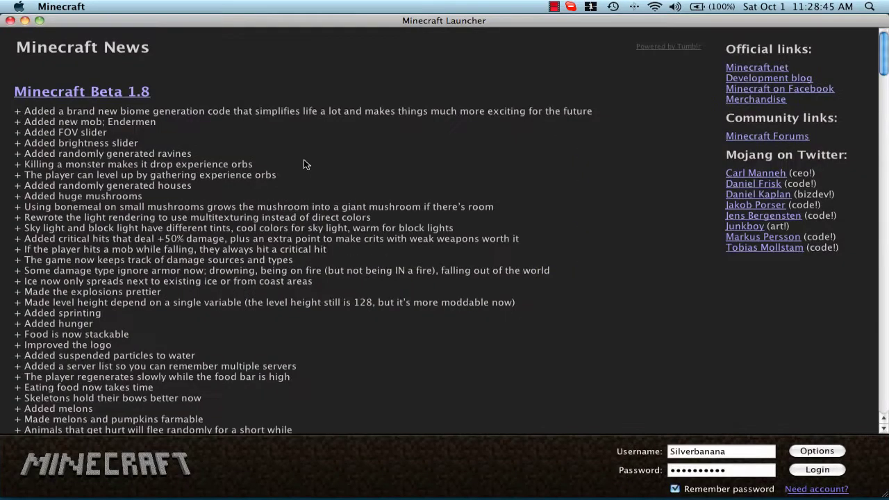
click(818, 470)
click(820, 469)
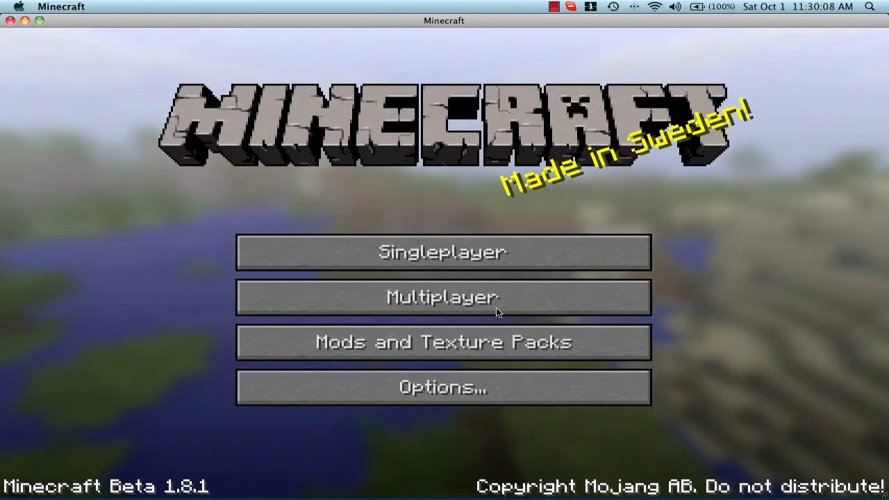
Open Singleplayer, select the Dimension of Doom world, and play it
click(529, 243)
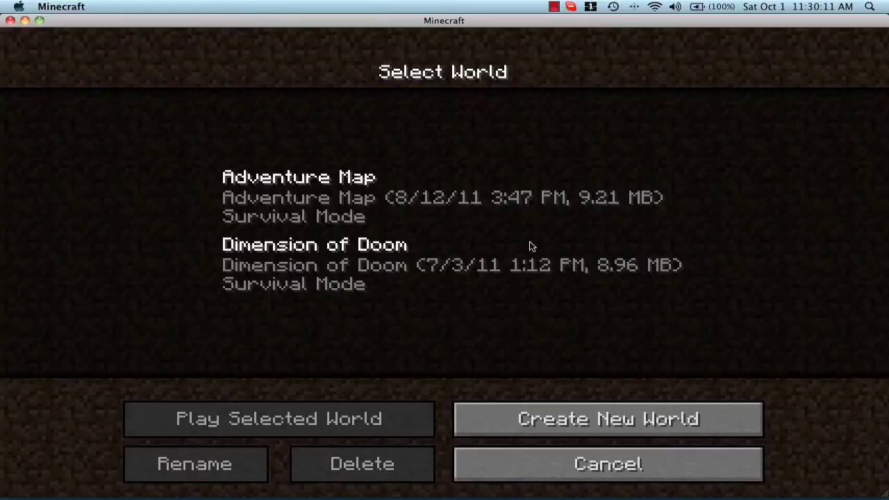
click(360, 286)
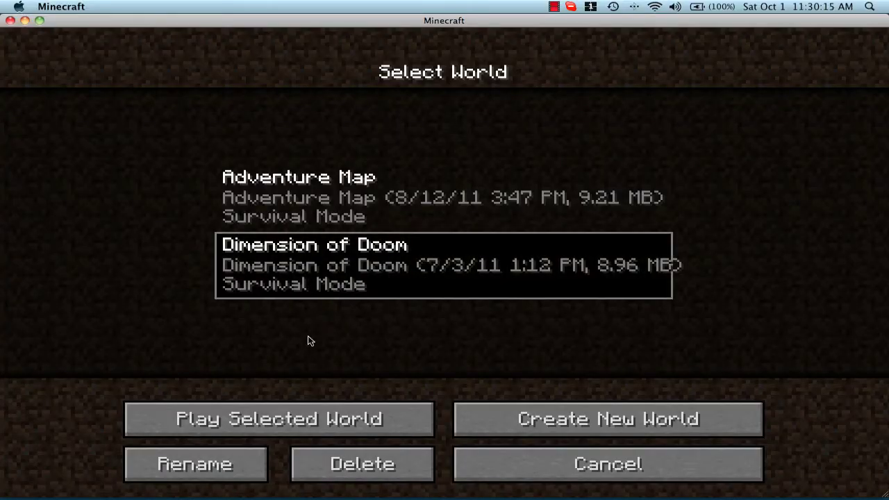
click(292, 411)
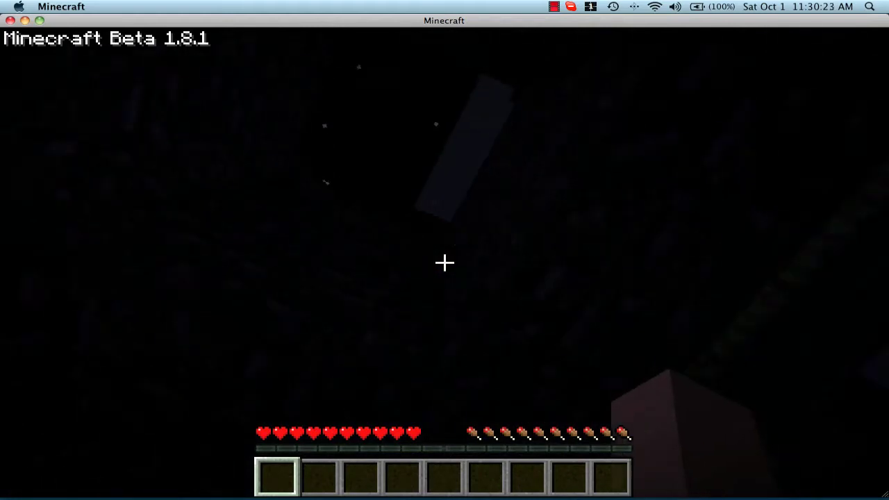
Raise Brightness from Moody to Bright in Video Settings and resume the game
key(Escape)
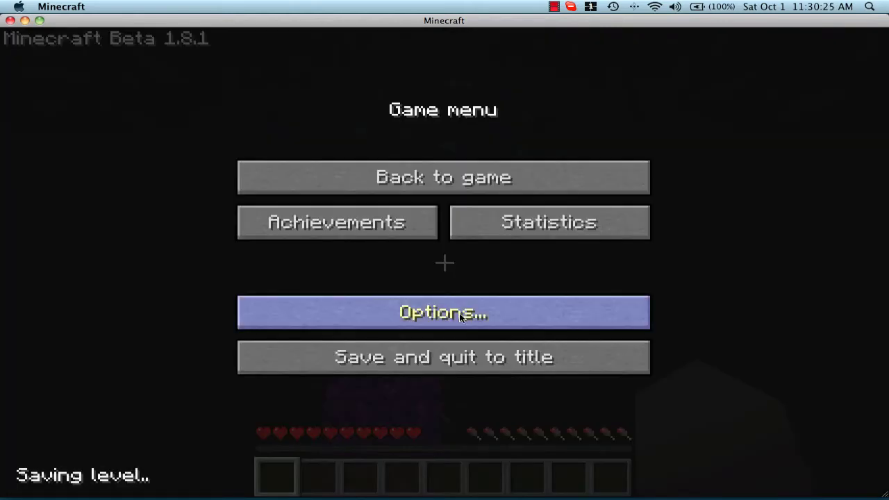
click(458, 312)
click(397, 319)
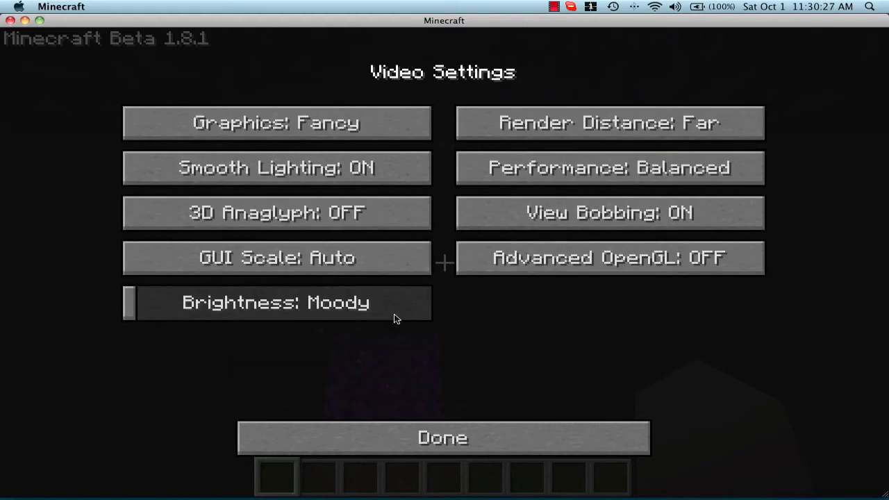
drag(574, 318, 566, 453)
click(564, 448)
click(562, 443)
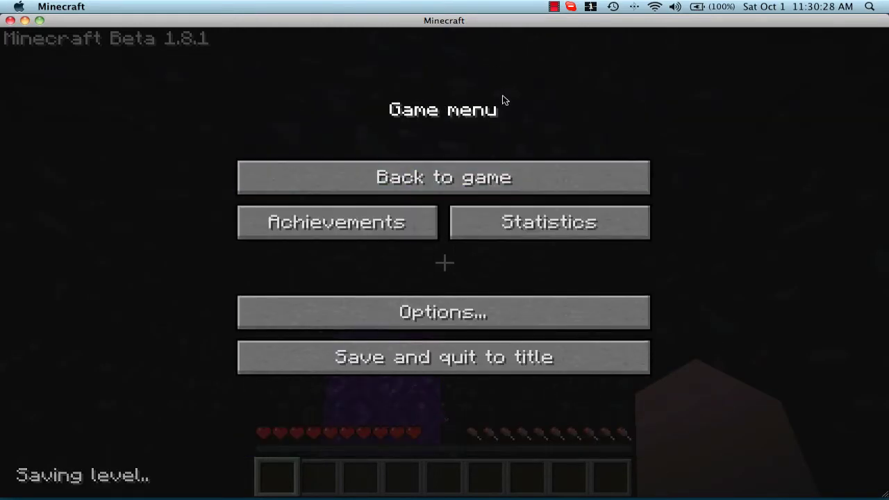
key(Escape)
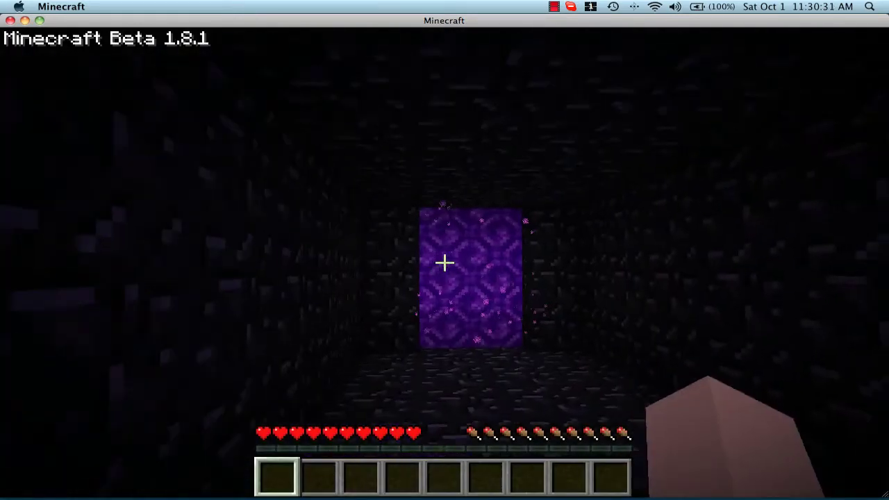
Walk the player through the purple portal and down the corridor into the nether portal
key(w)
key(w)
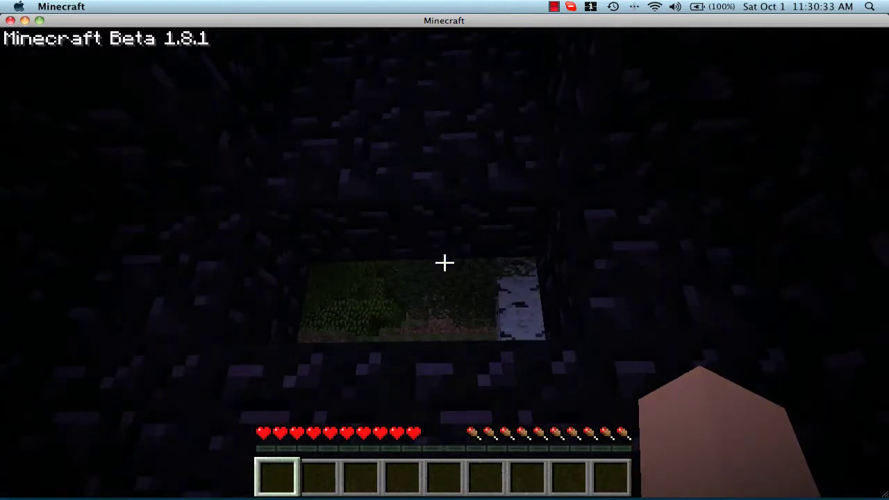
key(s)
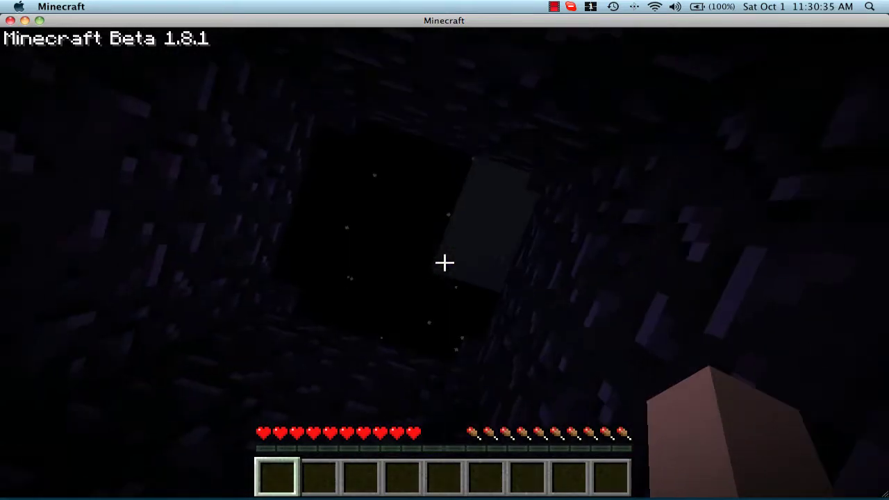
key(w)
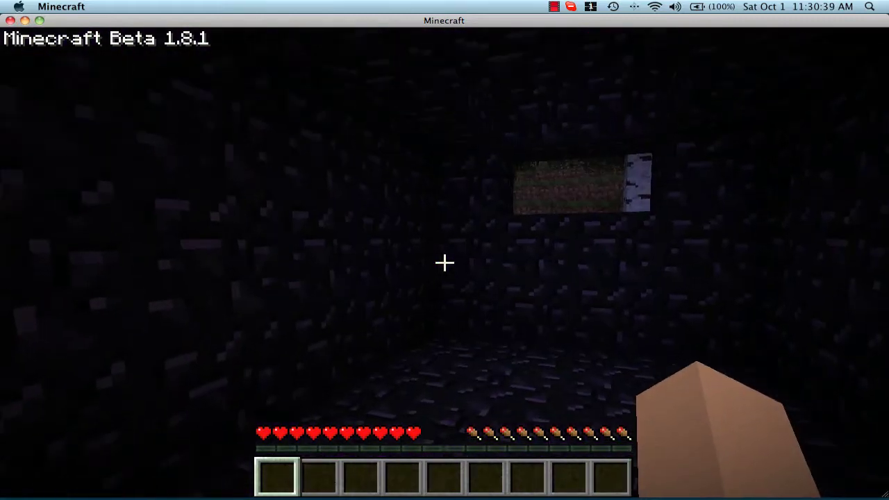
key(w)
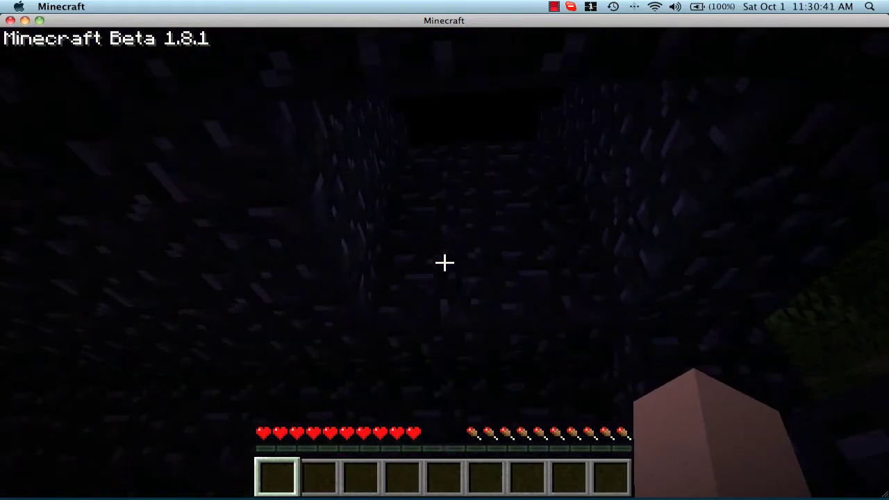
key(w)
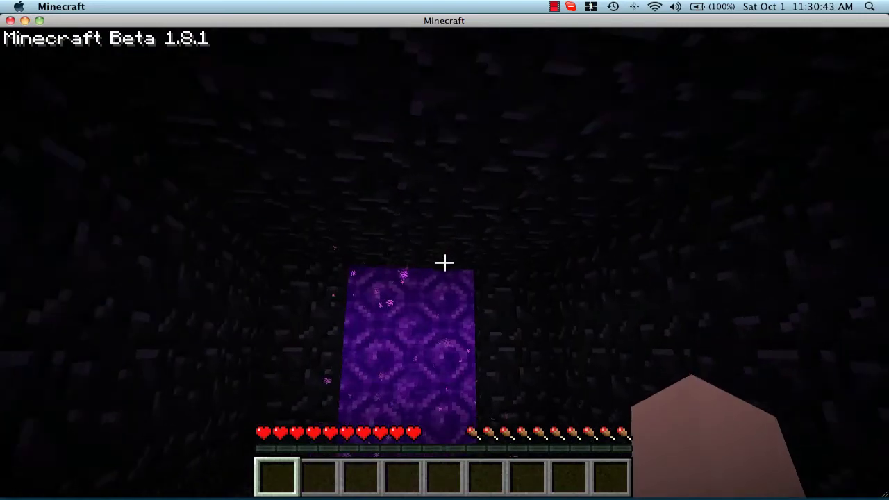
key(w)
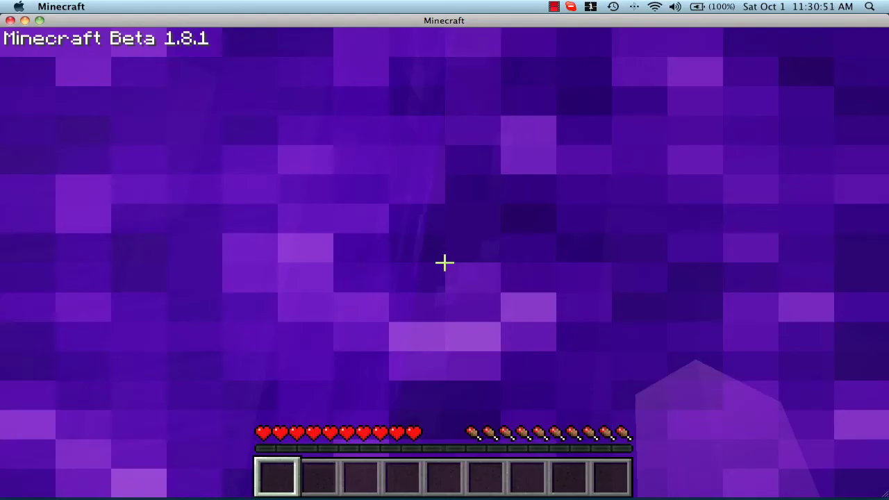
Lower Sound to 26%, switch Music OFF in Options, and return to the game
key(Escape)
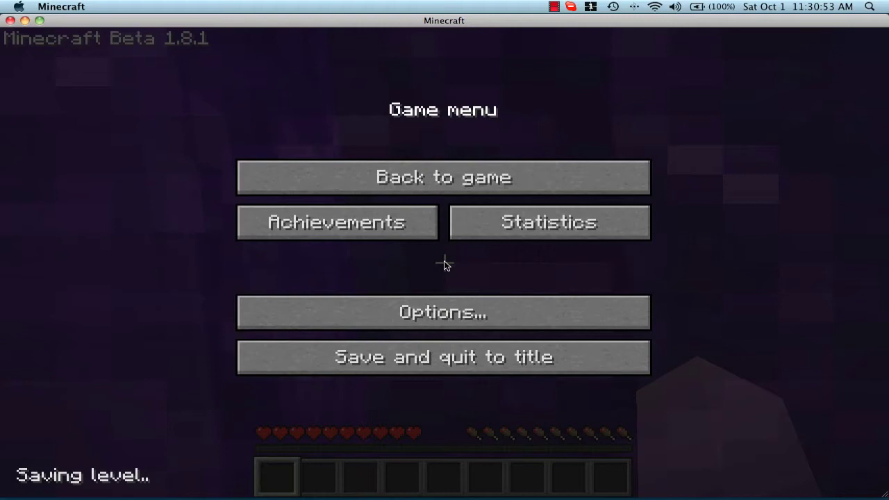
click(461, 314)
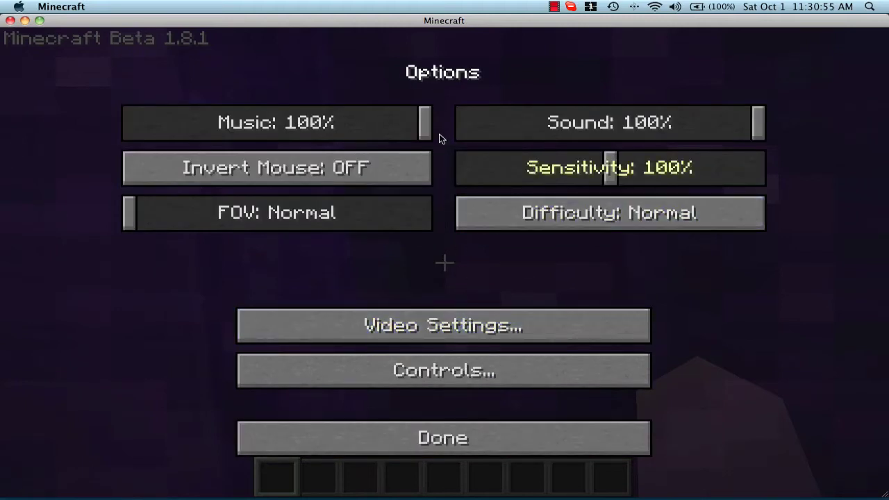
drag(677, 137, 541, 126)
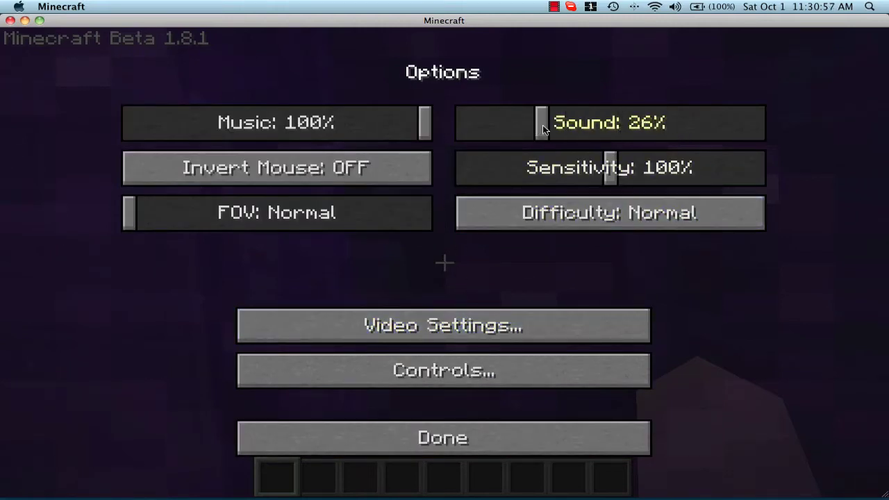
drag(397, 128, 123, 193)
click(461, 448)
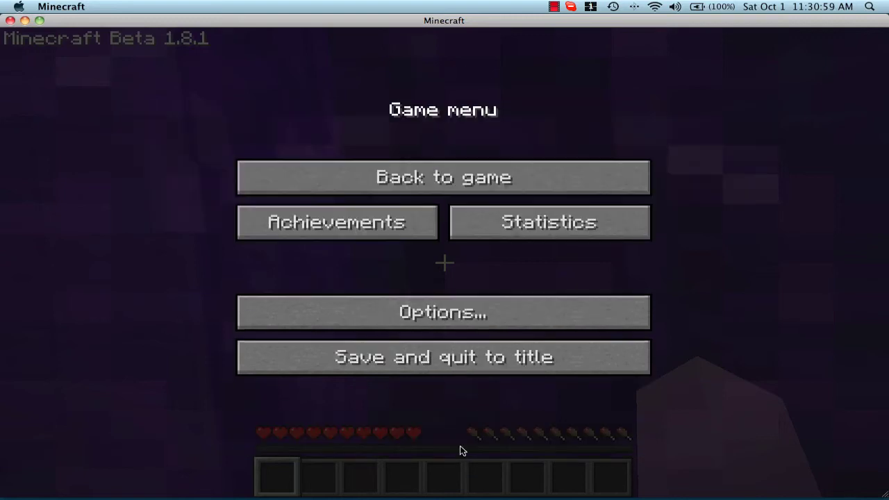
click(455, 177)
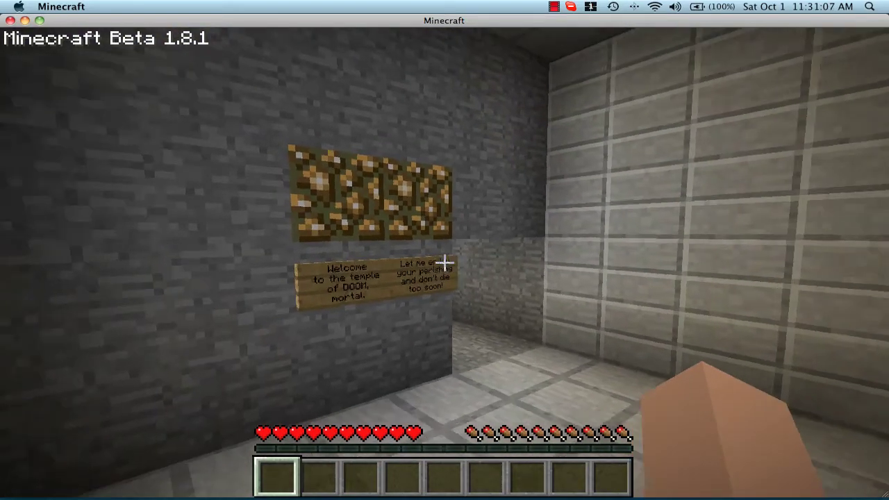
Walk past the welcome signs and numbered rules signs 5 to 8 into the larger room
key(w)
key(s)
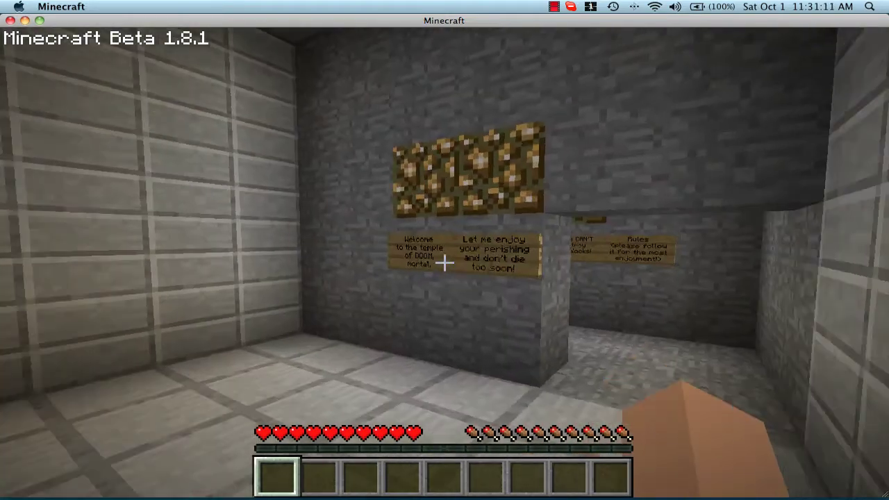
key(w)
key(w)
key(s)
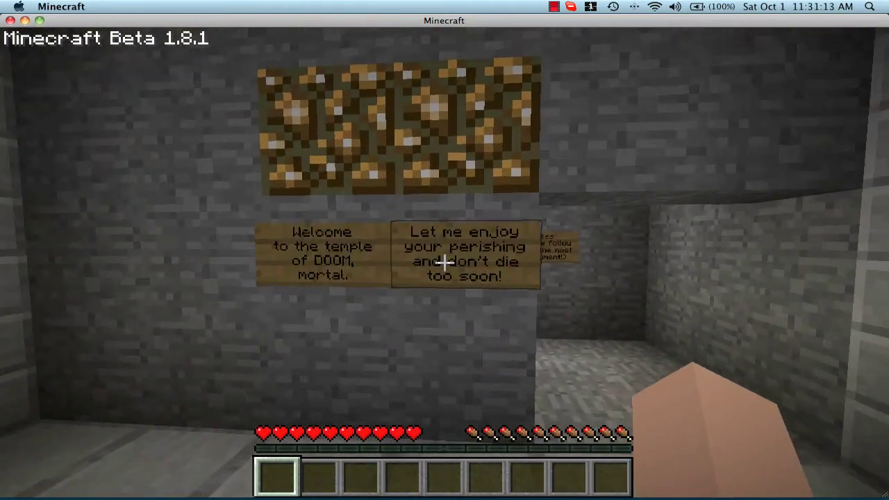
key(w)
key(w)
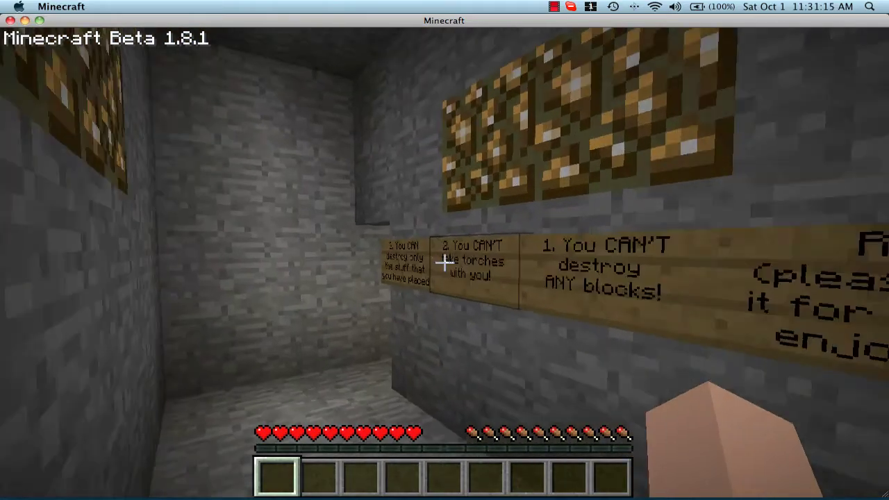
key(w)
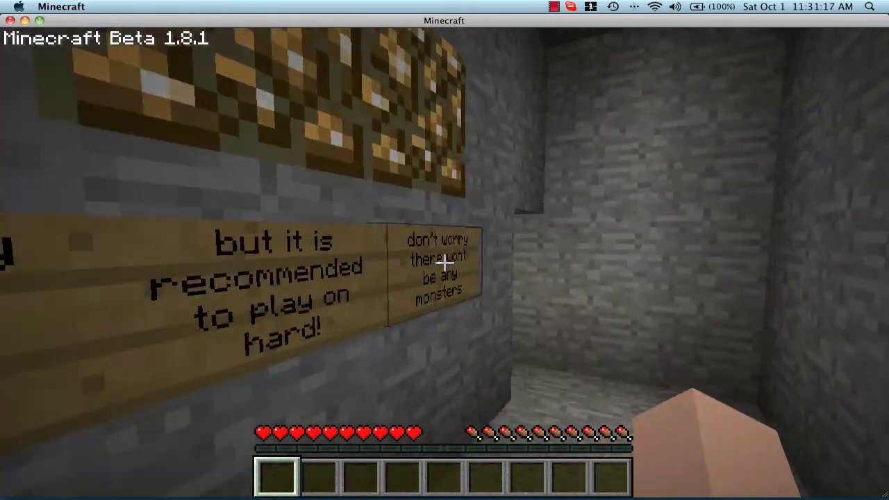
key(w)
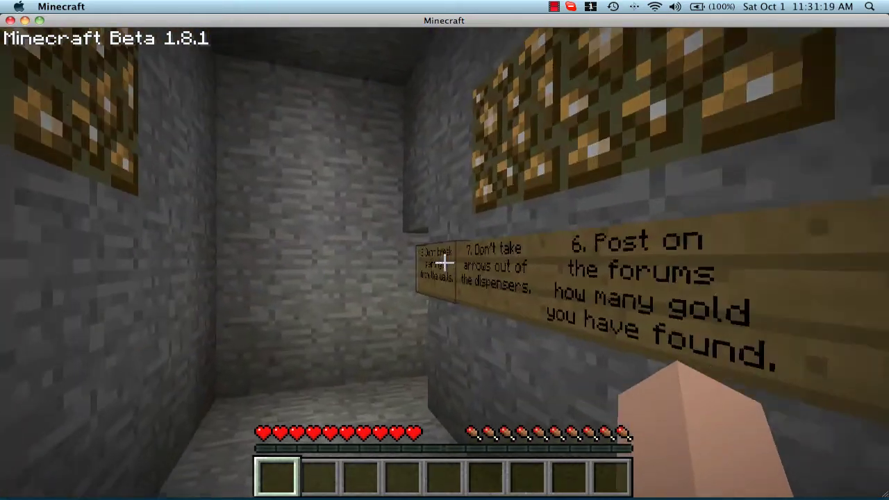
key(w)
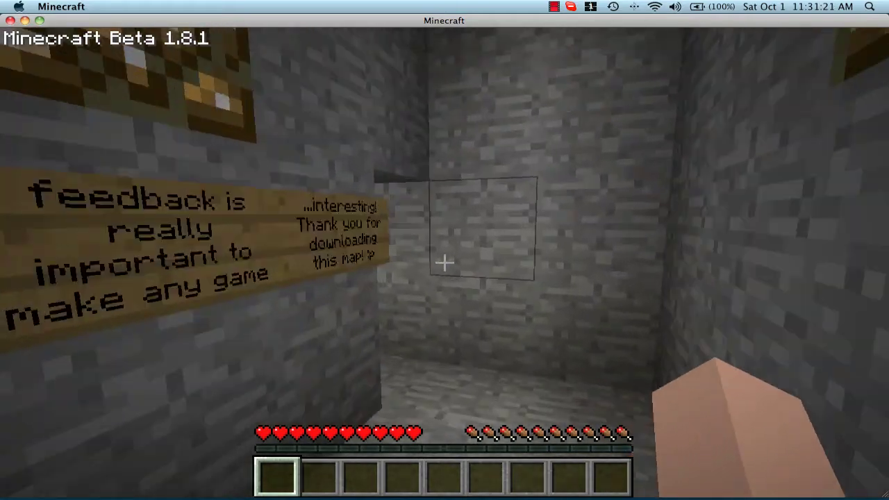
key(w)
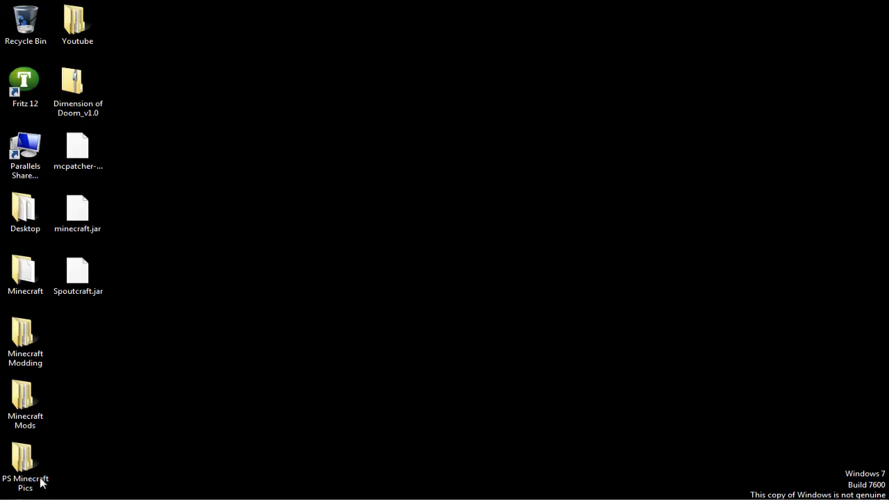
Launch Run from a Start menu search for 'run' and enter %appdata% as the location
click(18, 490)
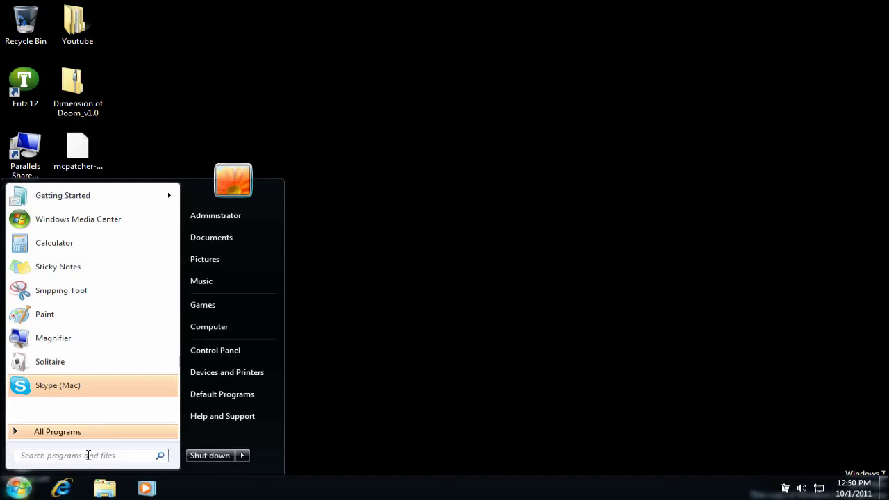
text(run)
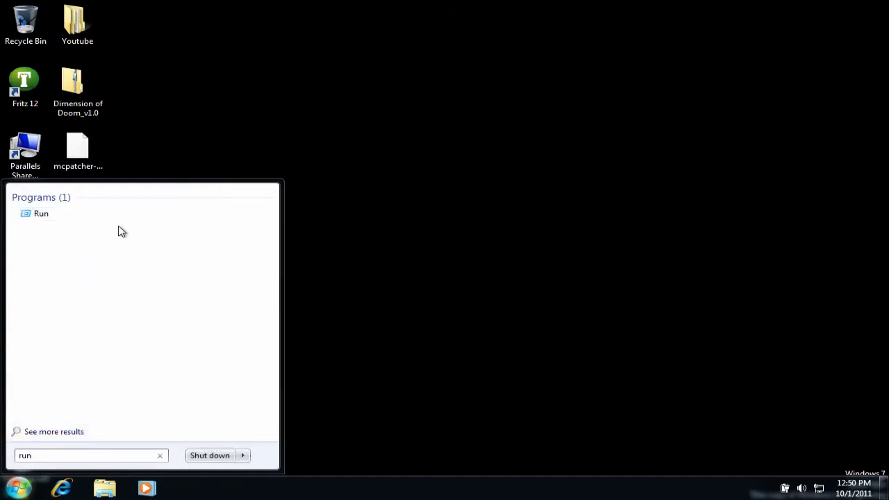
click(95, 216)
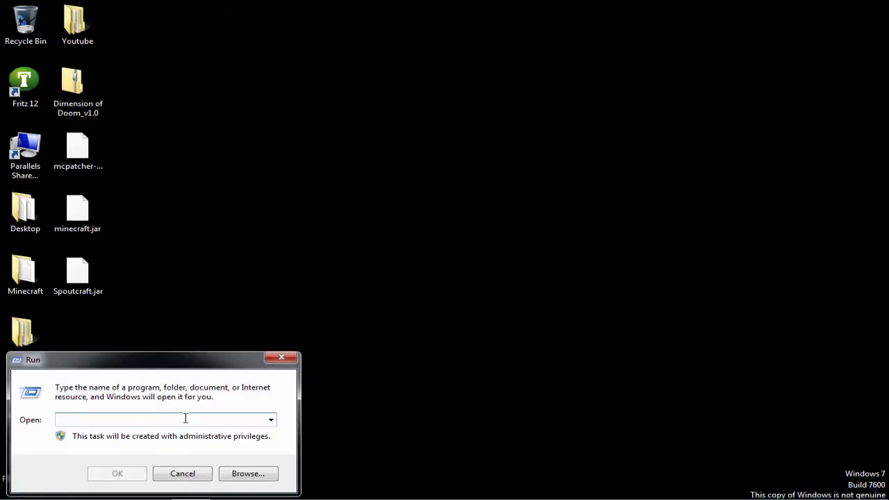
text(%appdata%)
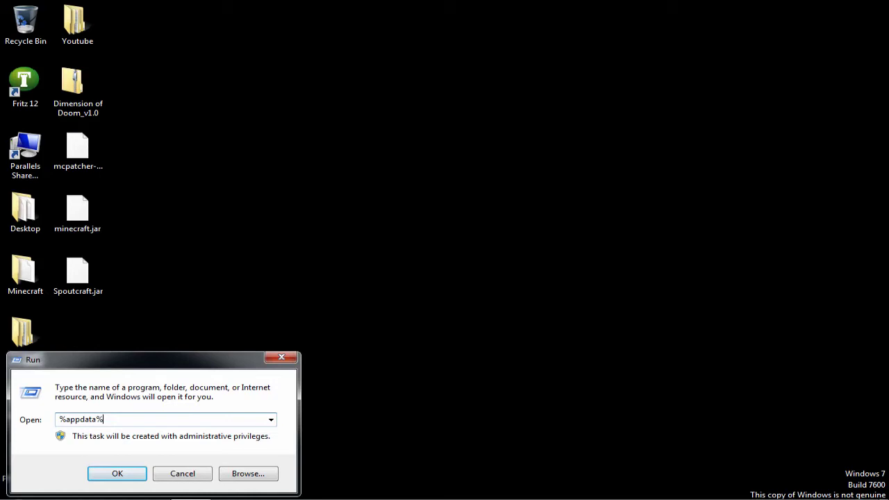
Confirm %appdata% to open the AppData\Roaming folder in Explorer
click(117, 474)
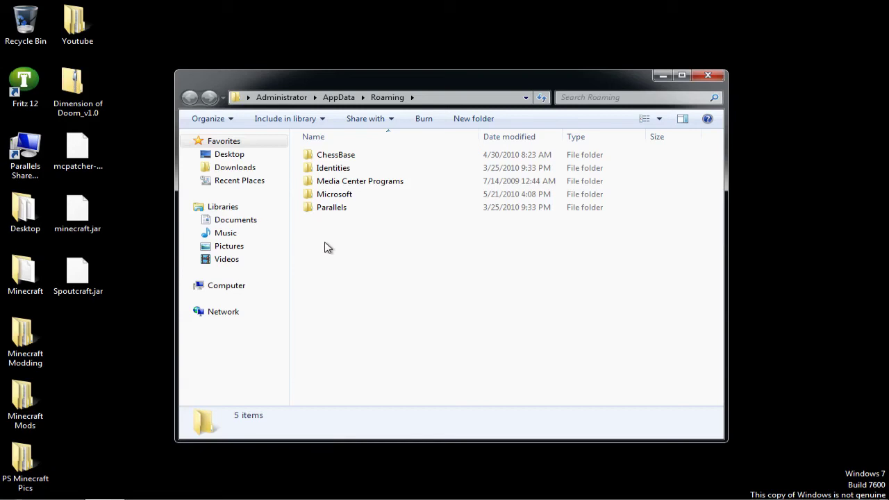
Close the Explorer window showing the Roaming folder
click(709, 74)
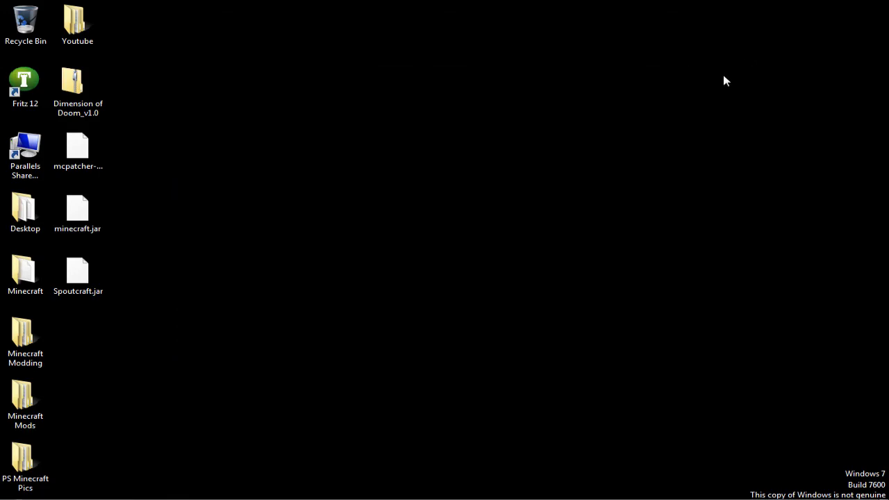